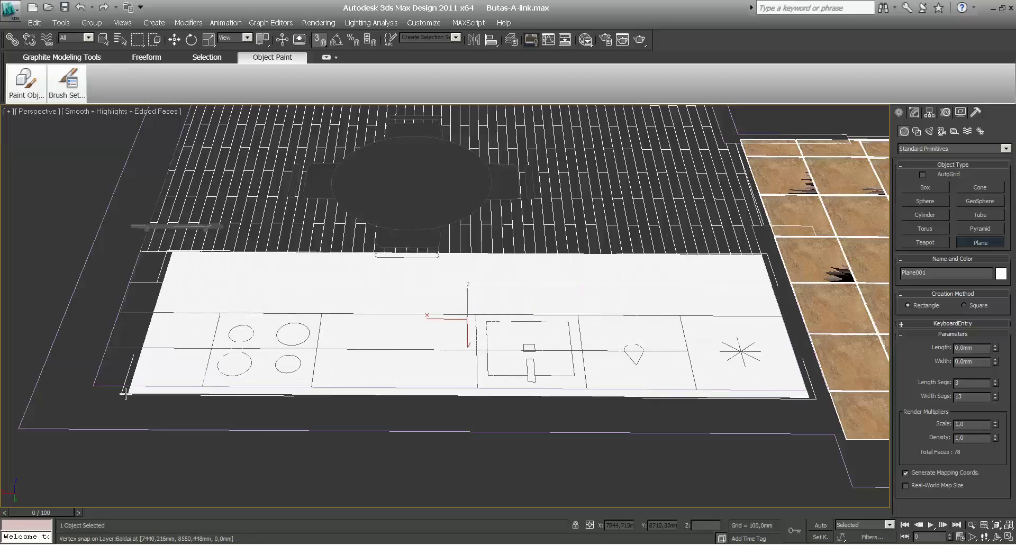
# Step: Switch the viewport to wireframe and set the kitchen floor plane's length segments to 4
pyautogui.press('F3')
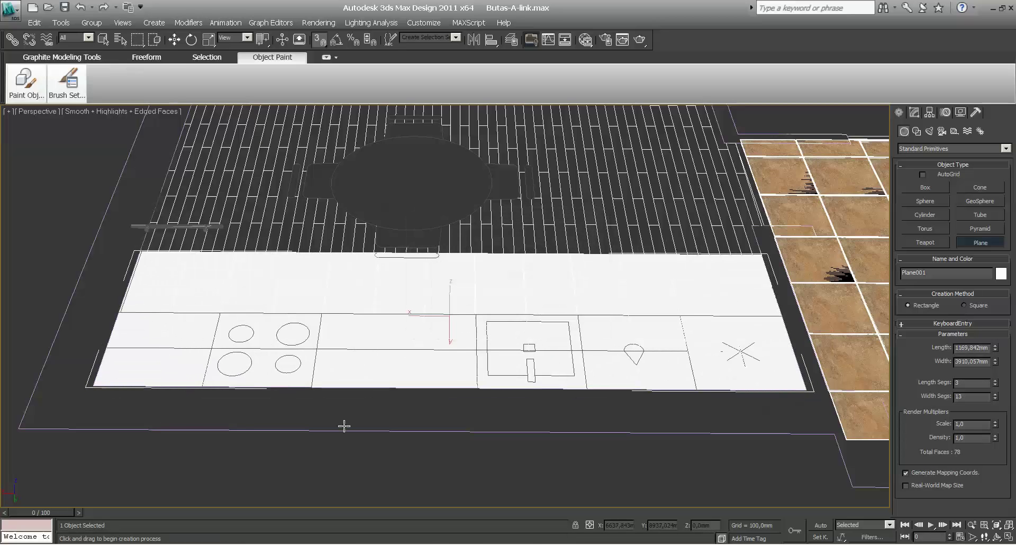
pyautogui.click(914, 112)
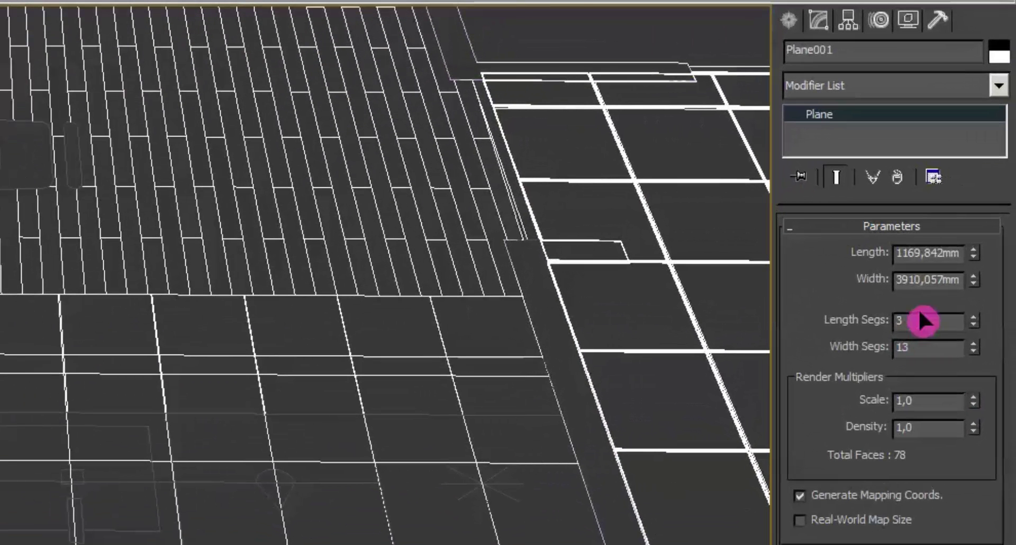
pyautogui.doubleClick(922, 321)
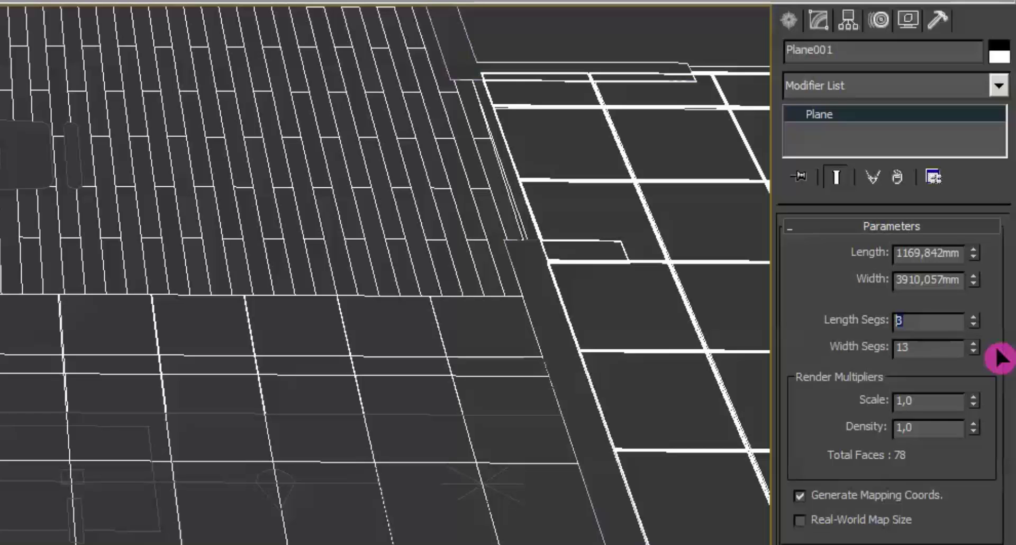
pyautogui.write('4')
pyautogui.press('Tab')
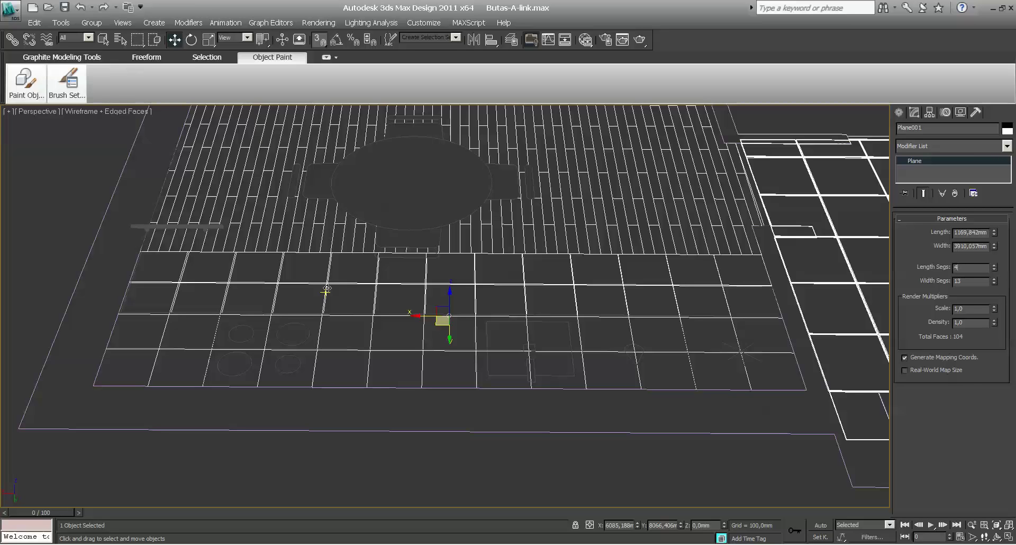
# Step: Convert the segmented kitchen floor plane to an Editable Poly
pyautogui.click(465, 361)
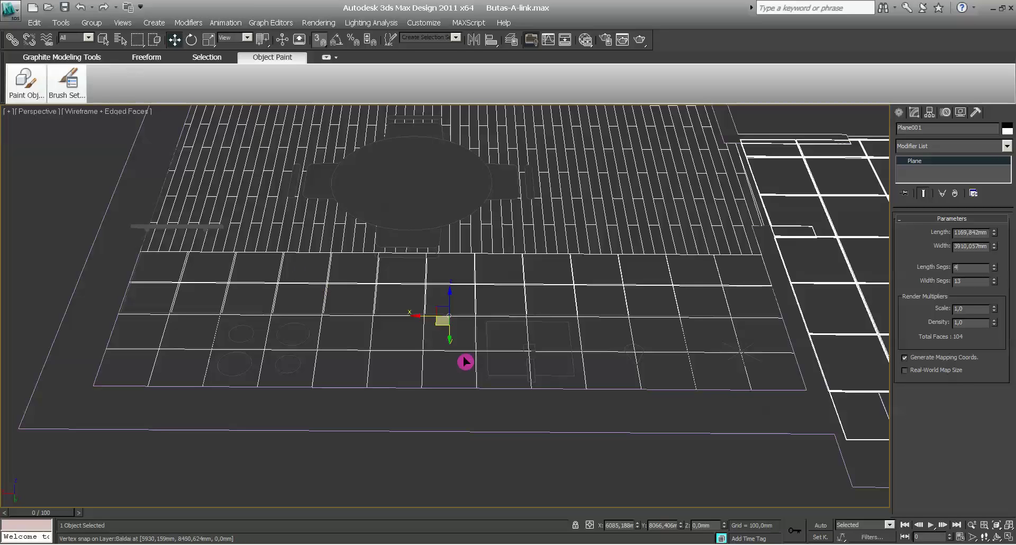
pyautogui.rightClick(438, 336)
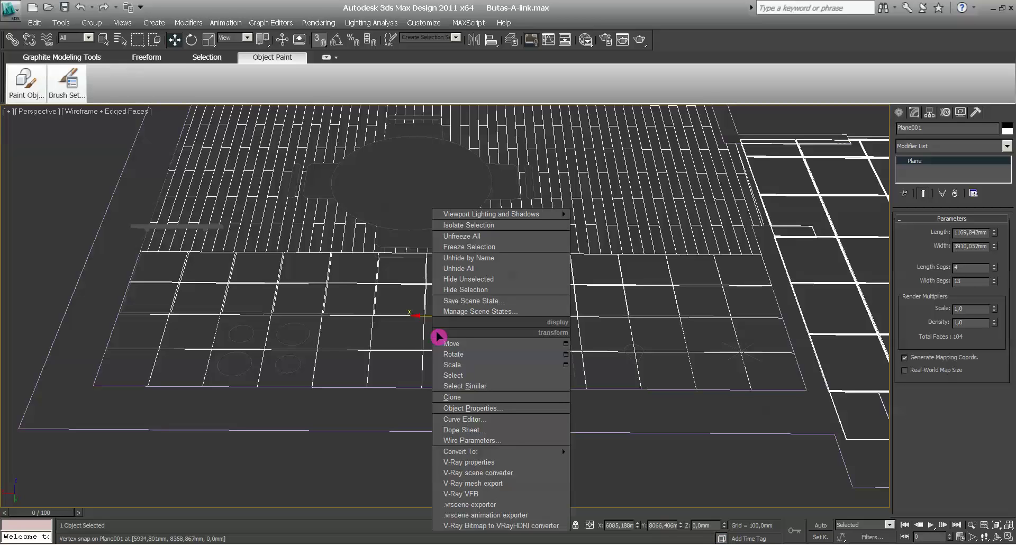
pyautogui.moveTo(481, 451)
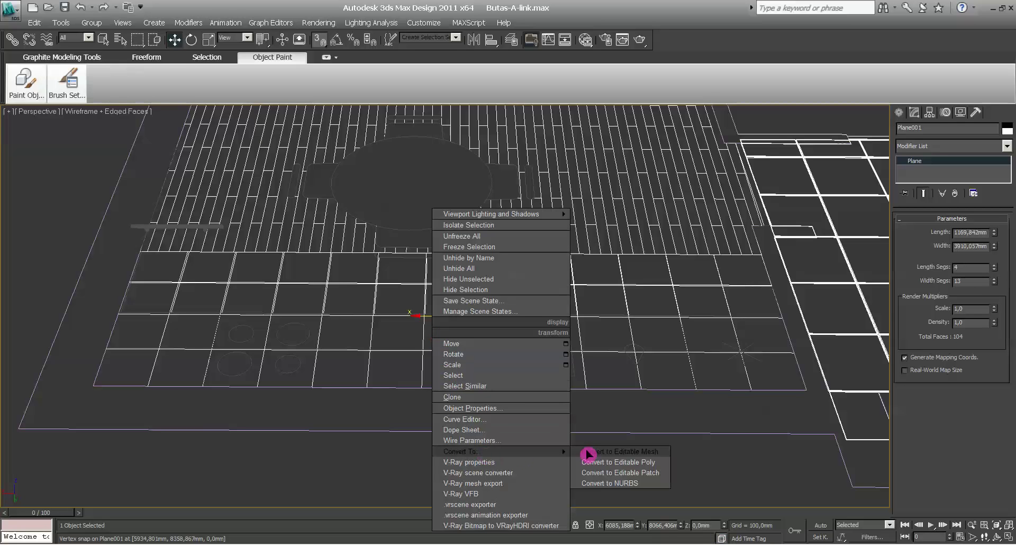
pyautogui.click(646, 463)
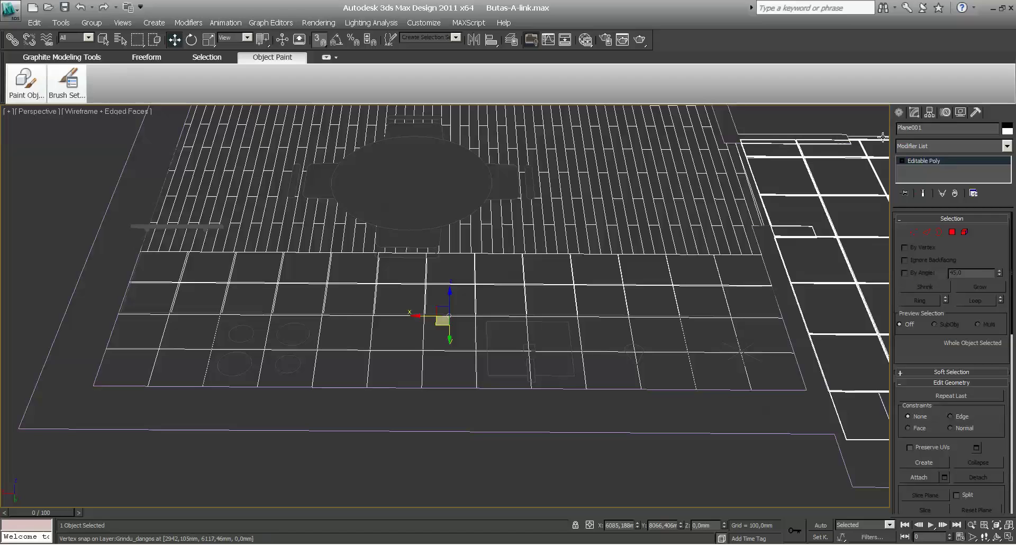
# Step: Rename the converted floor plane as Plyteles_virtuves
pyautogui.click(948, 128)
pyautogui.click(947, 128)
pyautogui.doubleClick(938, 128)
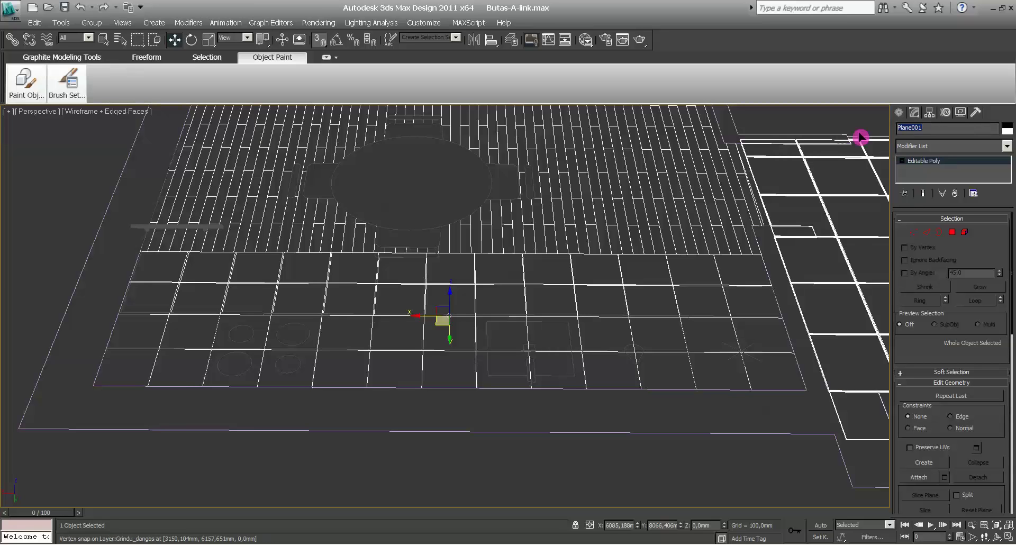
pyautogui.write('Plyteles_virtuves')
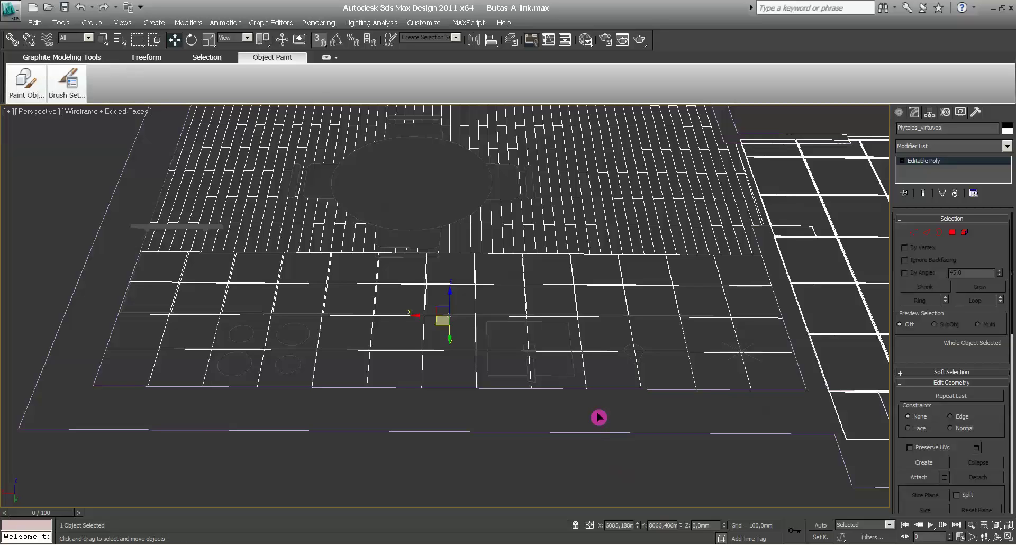
# Step: Isolate the kitchen tile plane from the rest of the scene and deselect it
pyautogui.hotkey('alt', 'q')
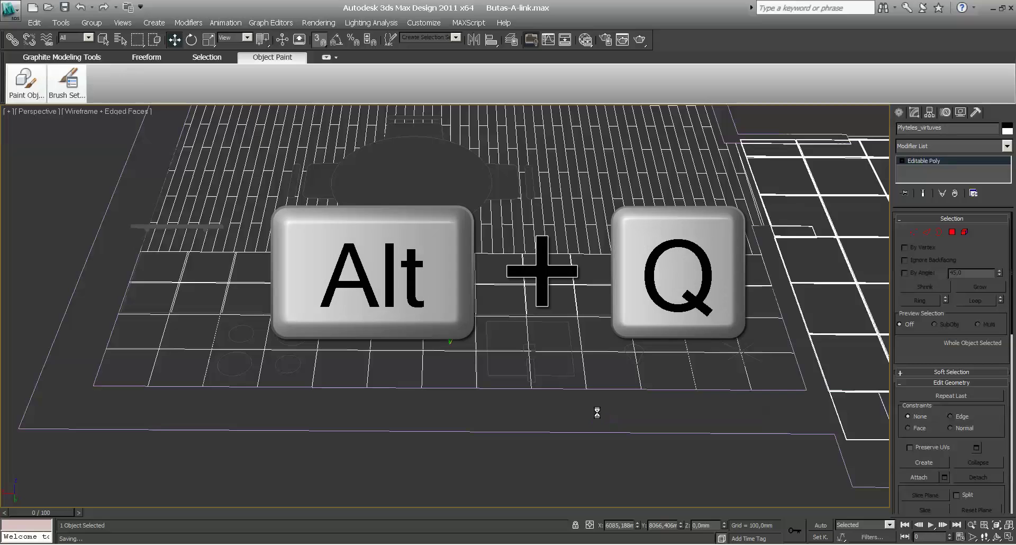
pyautogui.moveTo(515, 251); pyautogui.dragTo(551, 240, button='middle')
pyautogui.click(610, 177)
pyautogui.scroll(-2, 732, 347)
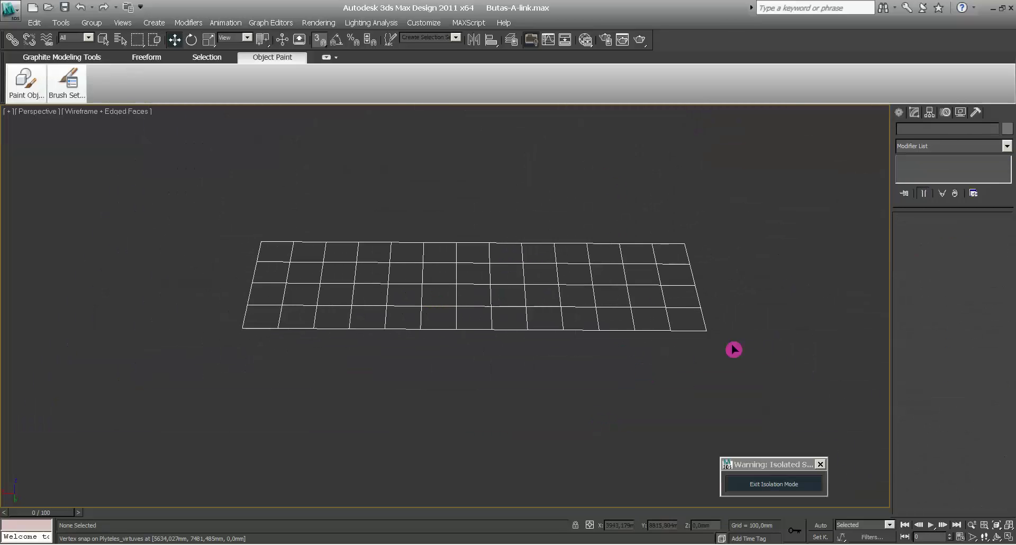
# Step: Create a small separate plane about 650 mm long and 826 mm wide beside the tile grid
pyautogui.moveTo(733, 347); pyautogui.dragTo(496, 333, button='middle')
pyautogui.click(901, 112)
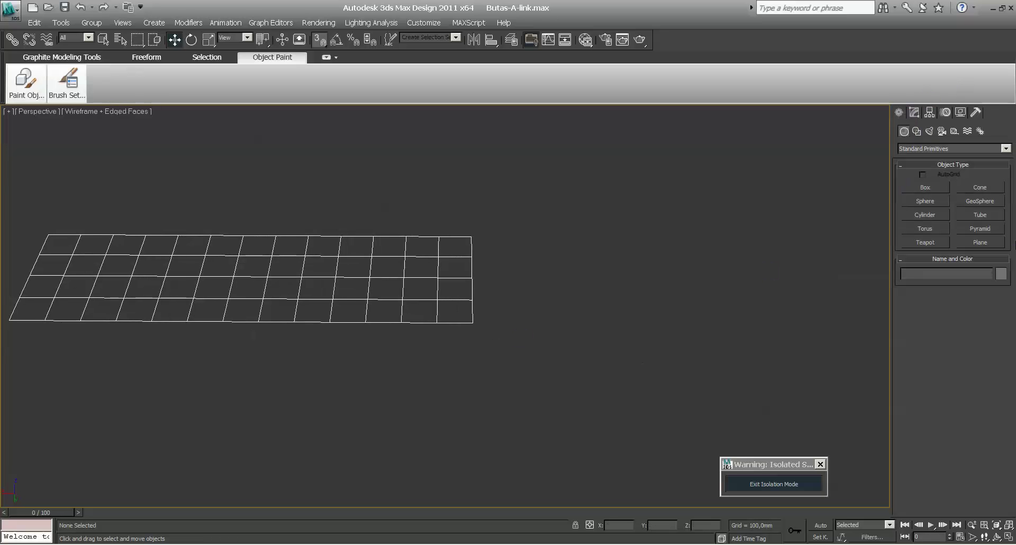
pyautogui.click(984, 245)
pyautogui.moveTo(570, 272); pyautogui.dragTo(676, 320)
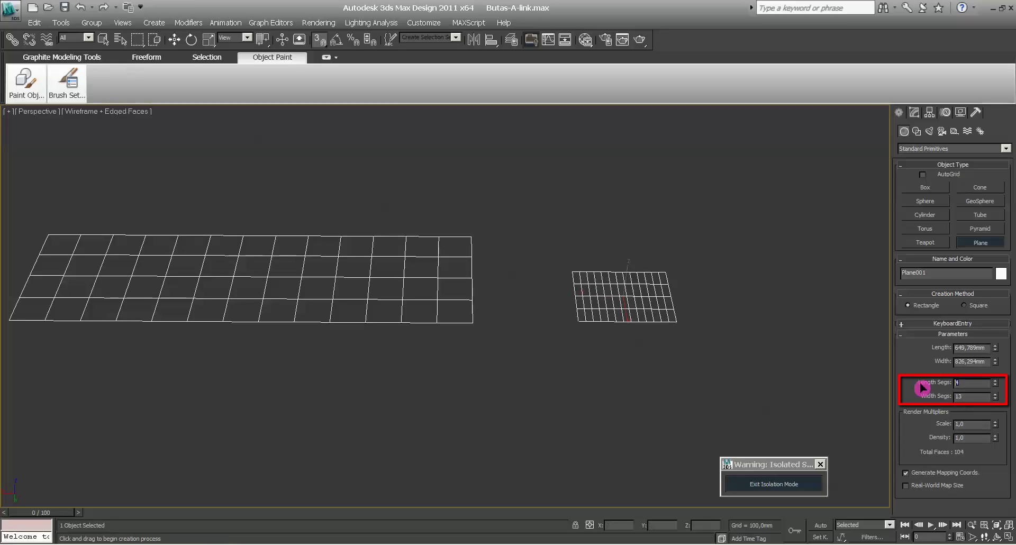
# Step: Set both the length and width segments of the small plane to 1
pyautogui.write('1')
pyautogui.press('Tab')
pyautogui.write('1')
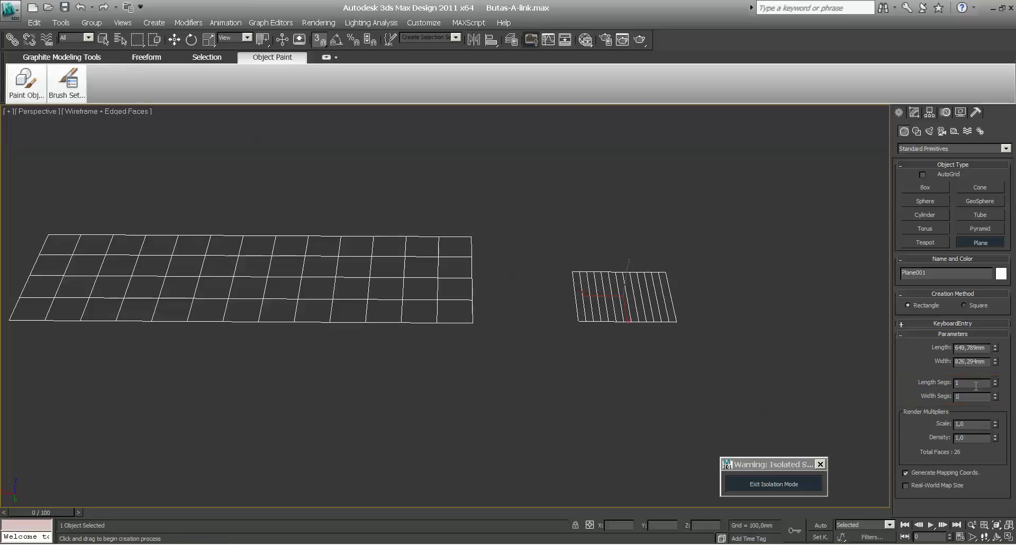
pyautogui.press('Return')
# Step: Switch the viewport to shaded display and give the small plane a dark red object color
pyautogui.scroll(3, 683, 267)
pyautogui.scroll(-1, 682, 283)
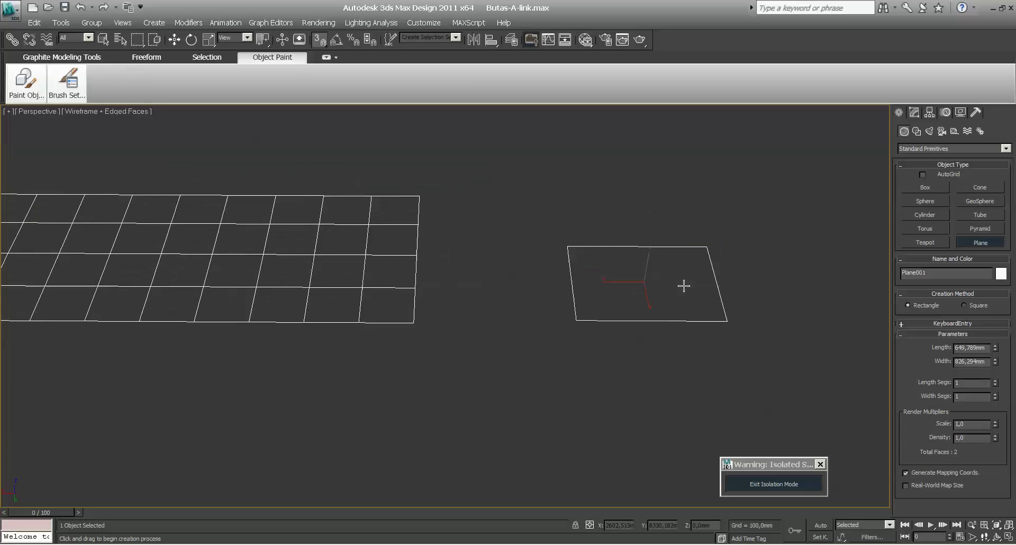
pyautogui.scroll(2, 682, 285)
pyautogui.moveTo(682, 286); pyautogui.dragTo(547, 300, button='middle')
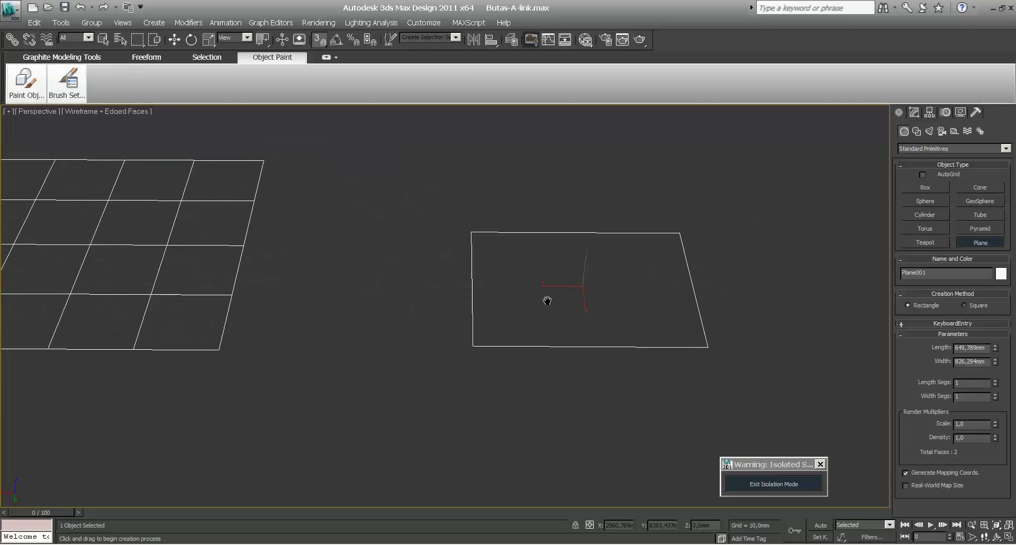
pyautogui.press('F3')
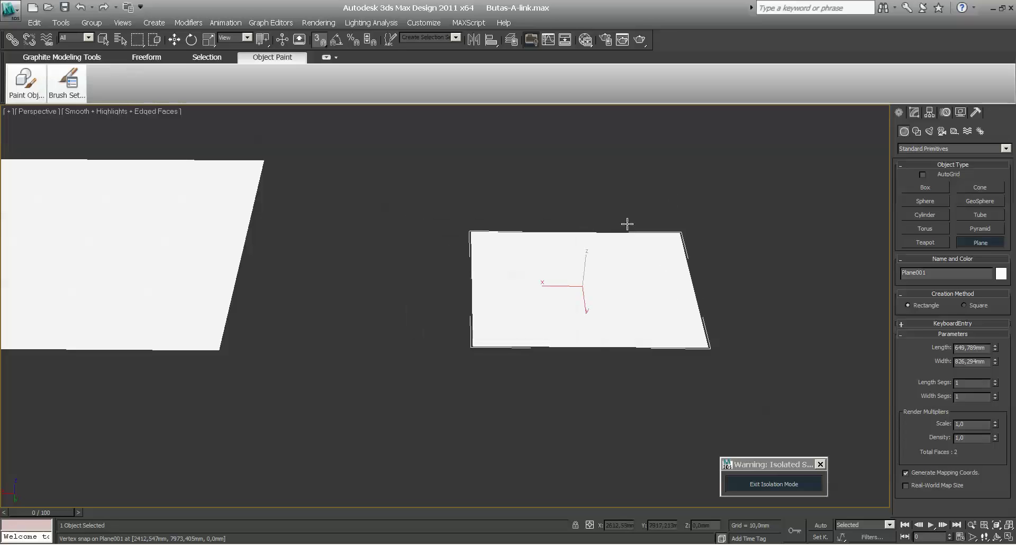
pyautogui.click(914, 113)
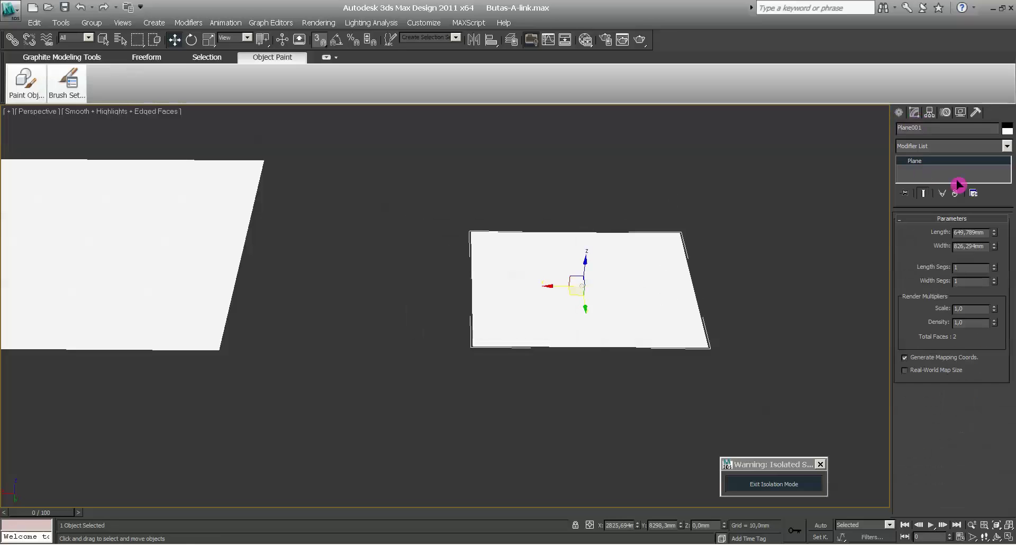
pyautogui.click(1007, 129)
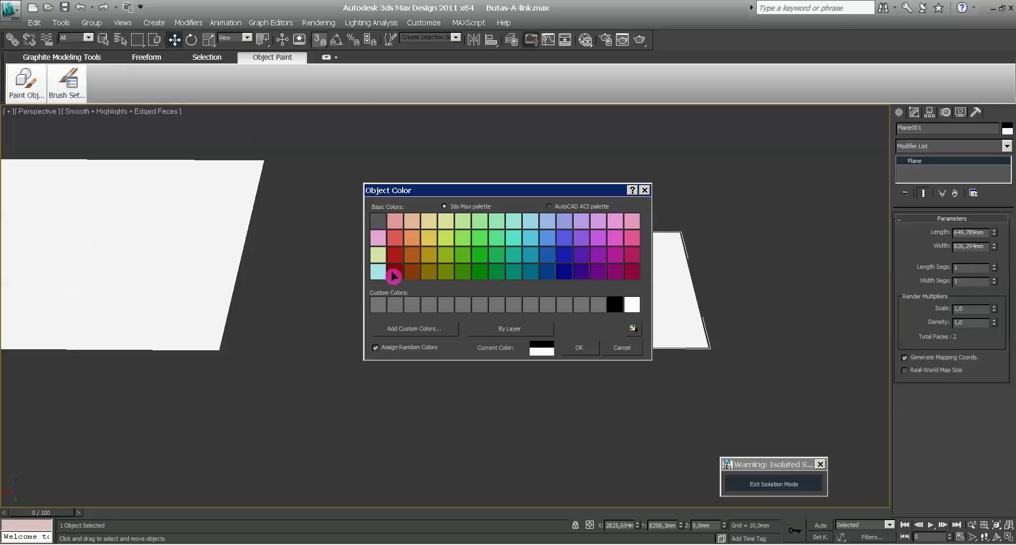
pyautogui.click(394, 276)
pyautogui.click(580, 347)
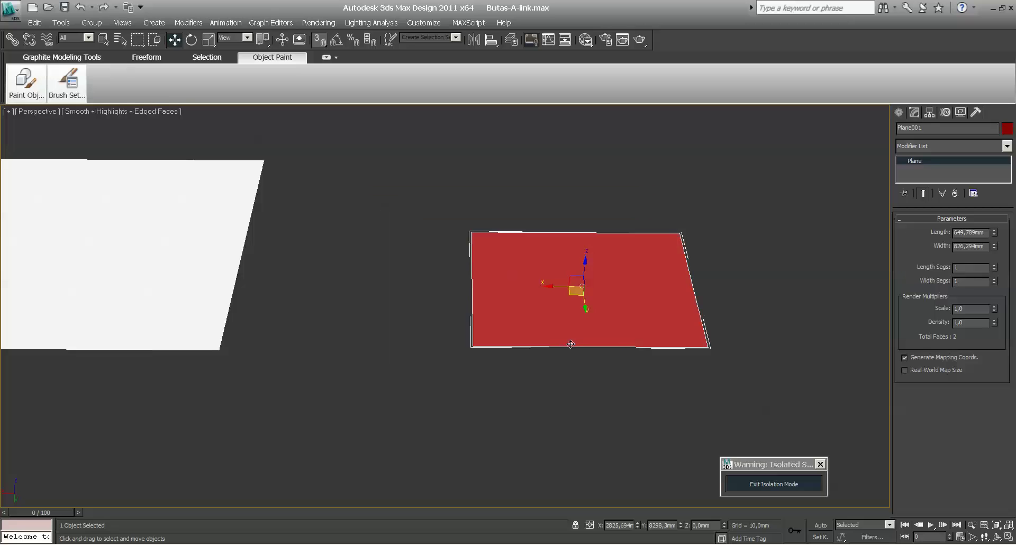
# Step: Convert the small red plane to an Editable Poly
pyautogui.rightClick(547, 307)
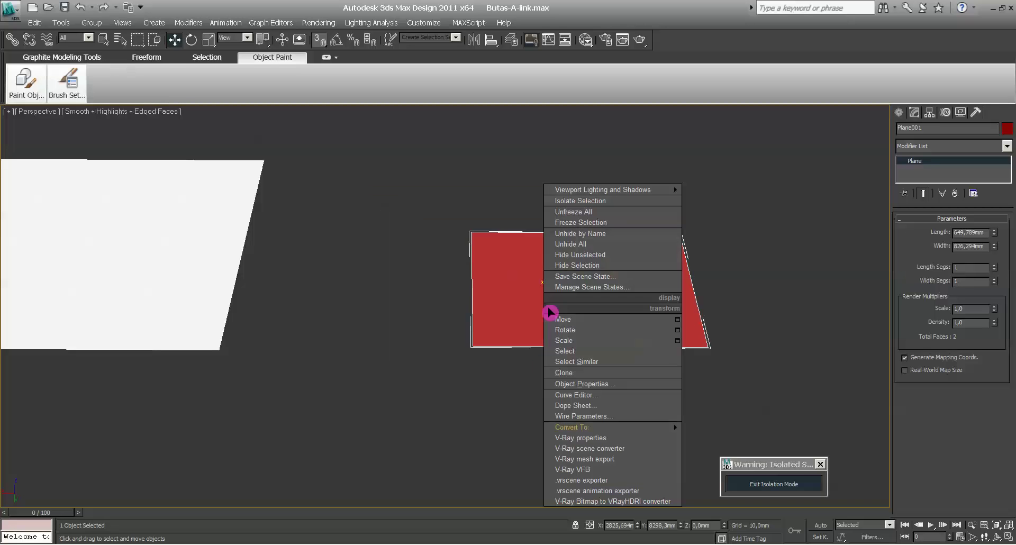
pyautogui.moveTo(623, 429)
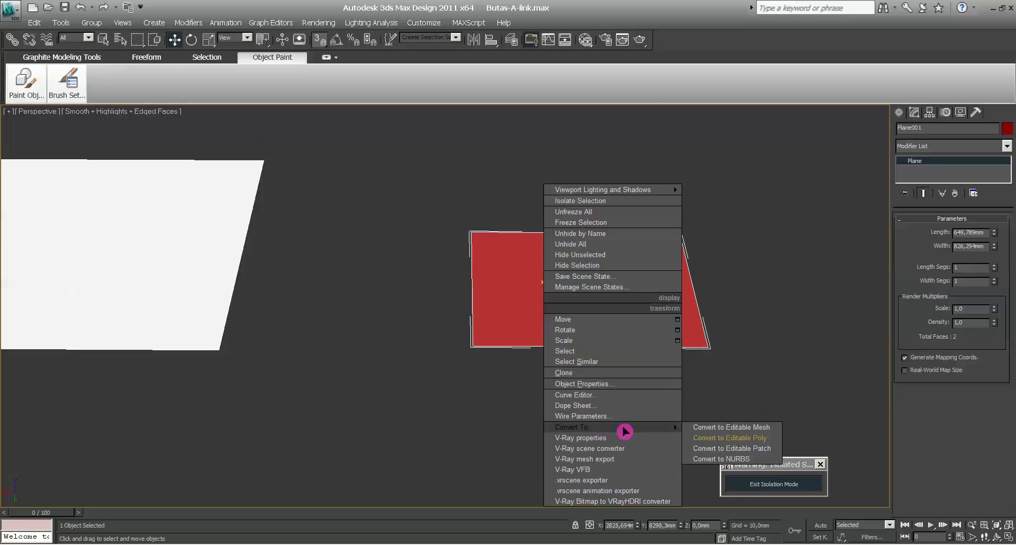
pyautogui.click(726, 438)
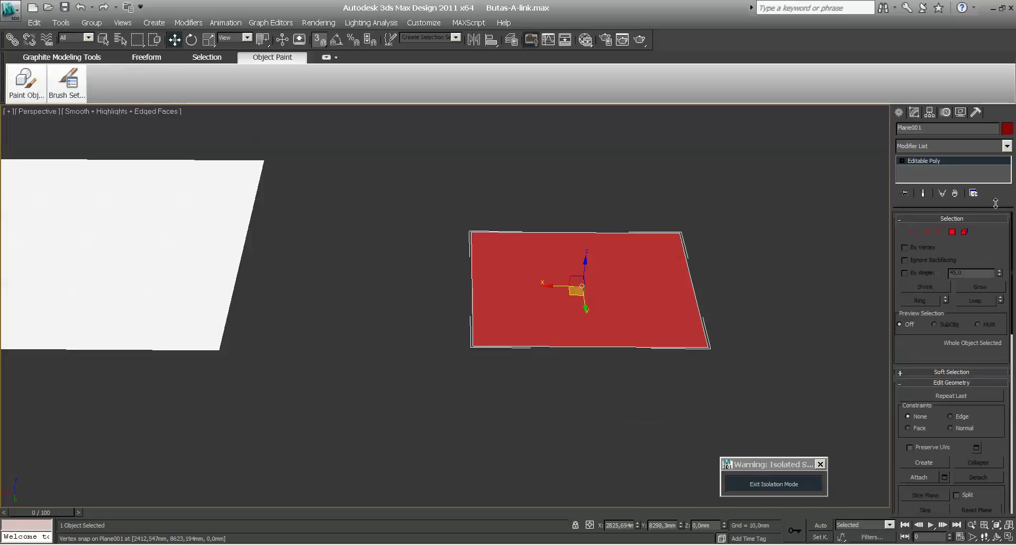
# Step: Inset the red plane's single polygon by about 80.19 mm and apply it, keeping the Inset settings open for another inset
pyautogui.click(952, 232)
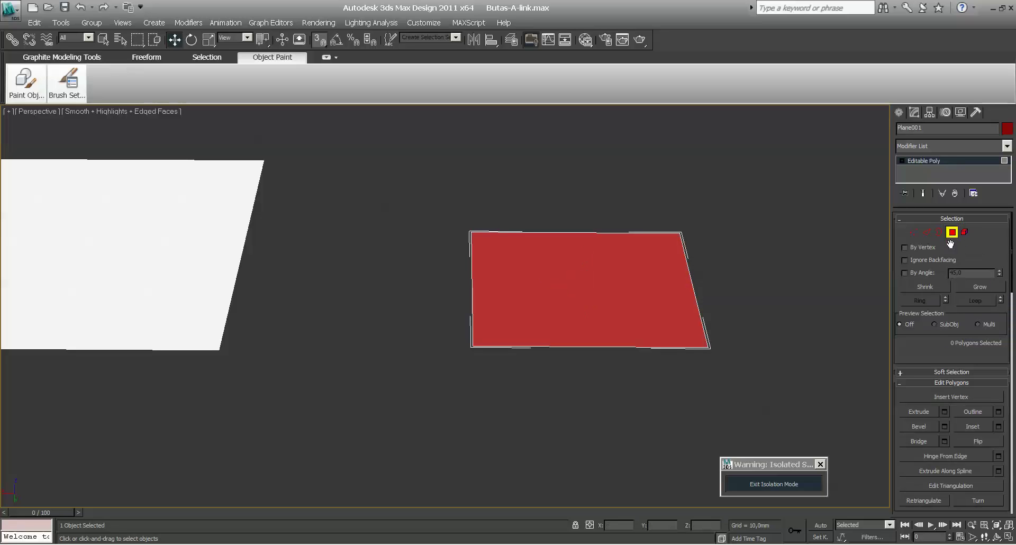
pyautogui.moveTo(1008, 356); pyautogui.dragTo(1010, 273)
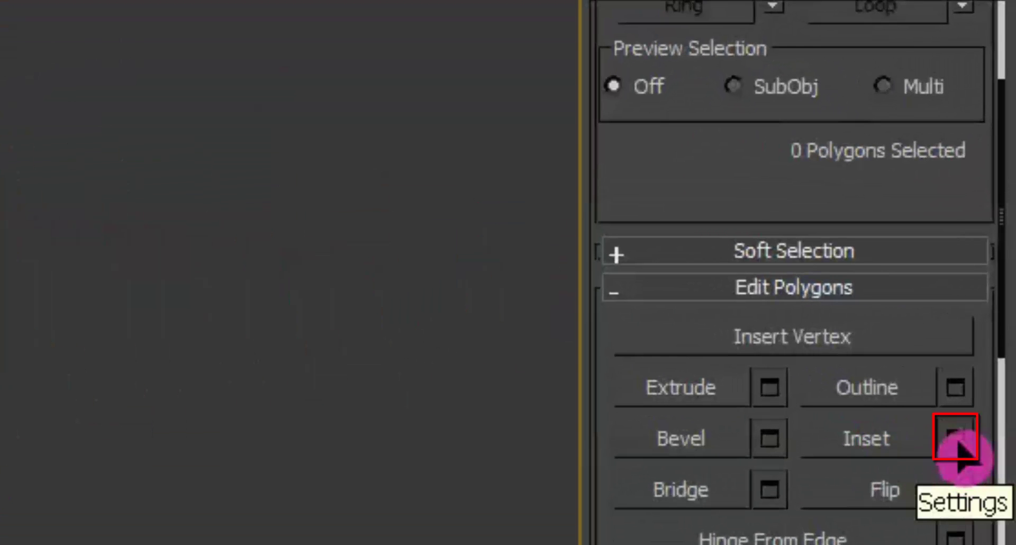
pyautogui.click(957, 444)
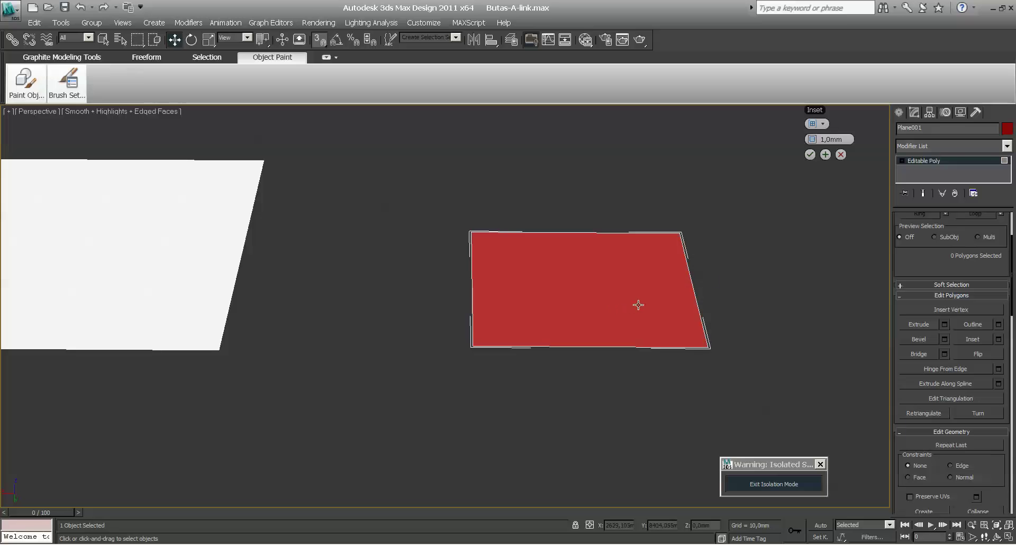
pyautogui.click(638, 305)
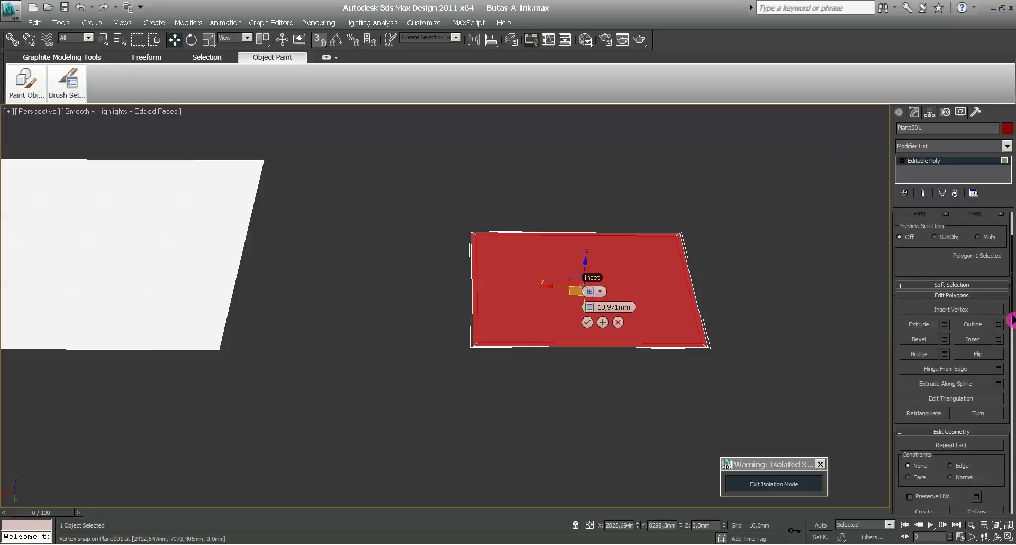
pyautogui.scroll(3, 1009, 320)
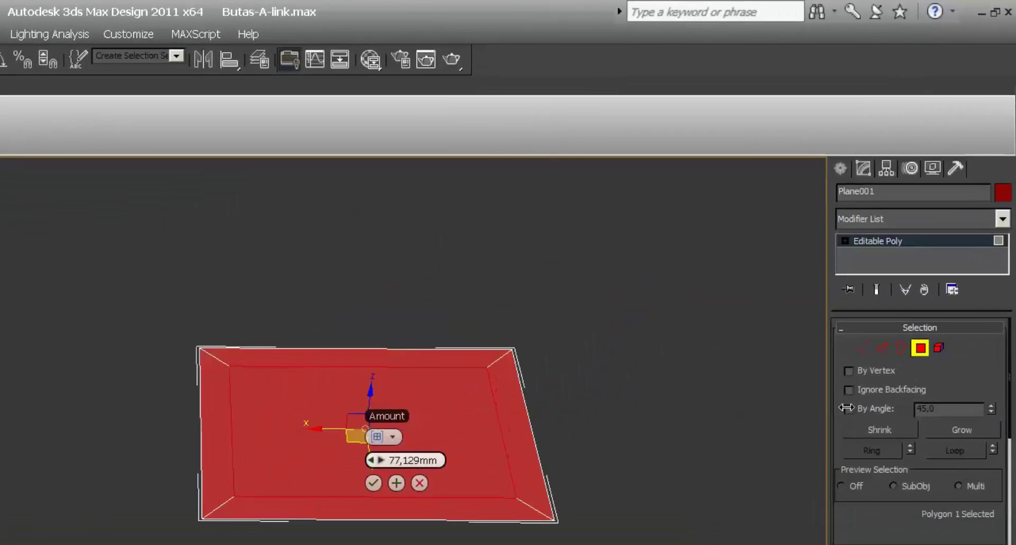
pyautogui.moveTo(847, 407); pyautogui.dragTo(870, 400)
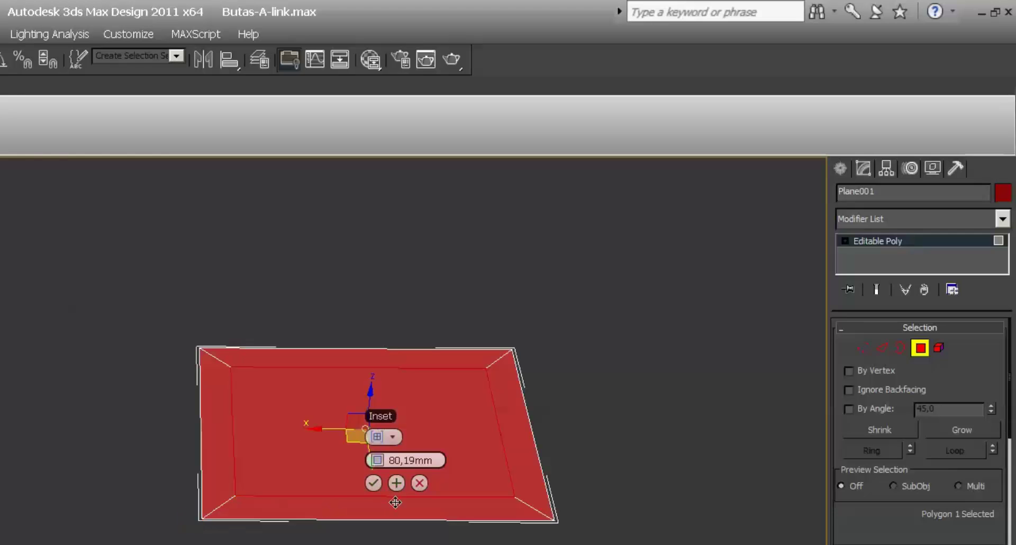
pyautogui.click(373, 485)
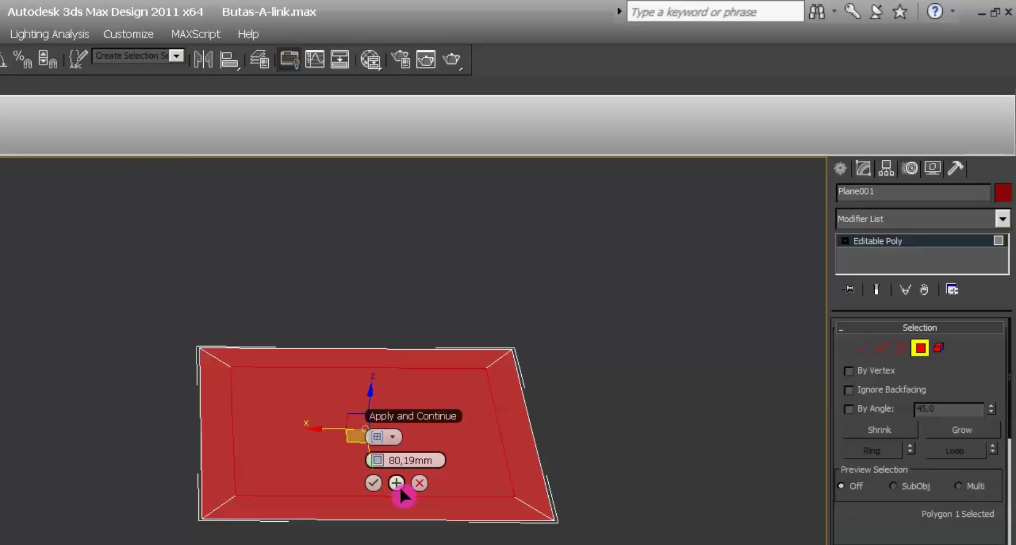
pyautogui.click(396, 483)
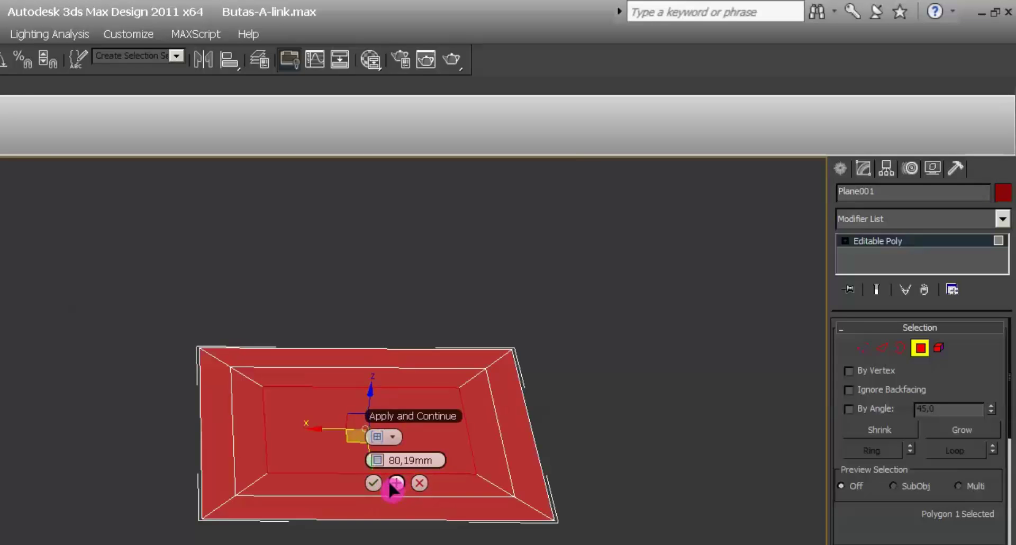
# Step: Set the second inset on the inner polygon to about 104.48 mm and confirm it
pyautogui.click(374, 484)
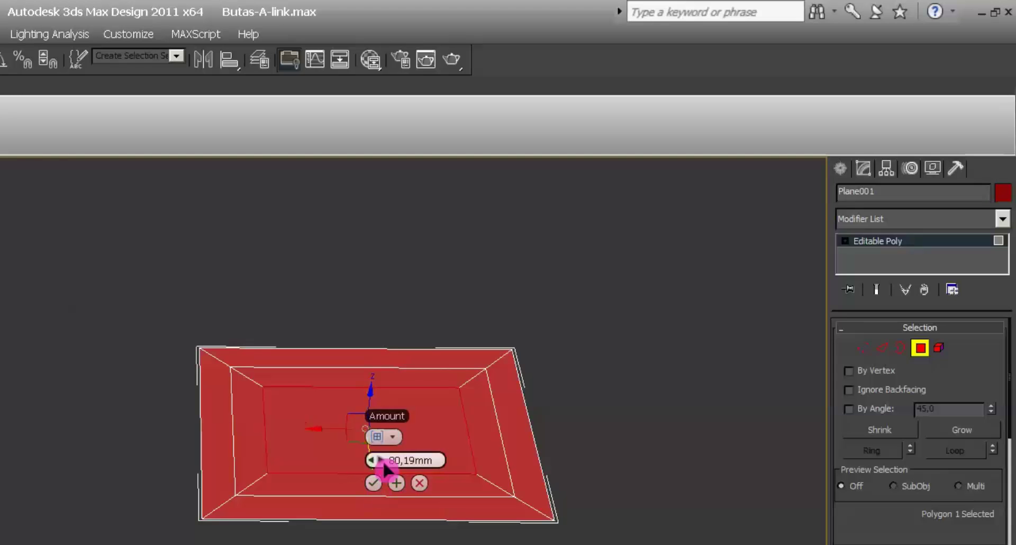
pyautogui.moveTo(380, 460); pyautogui.dragTo(576, 465)
pyautogui.click(420, 483)
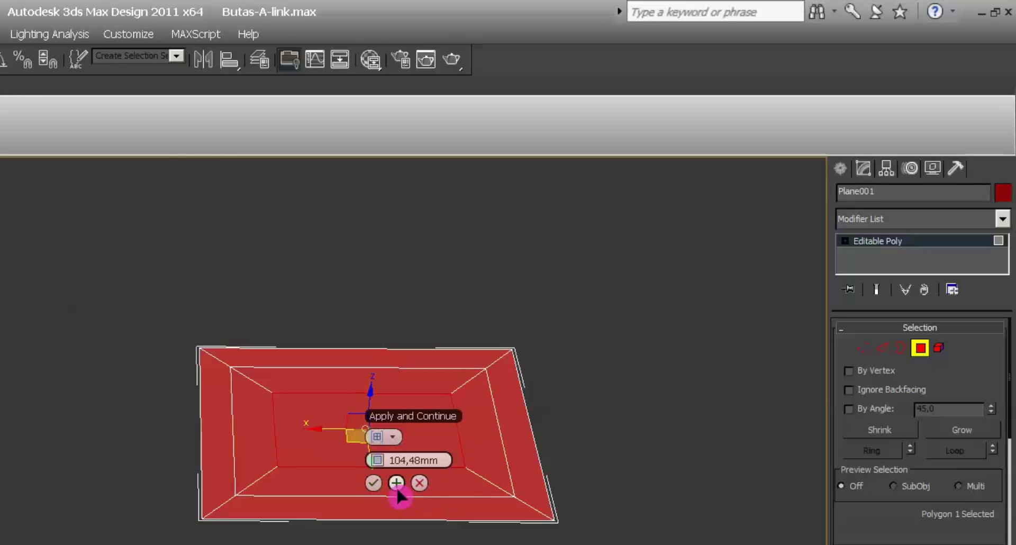
pyautogui.click(375, 482)
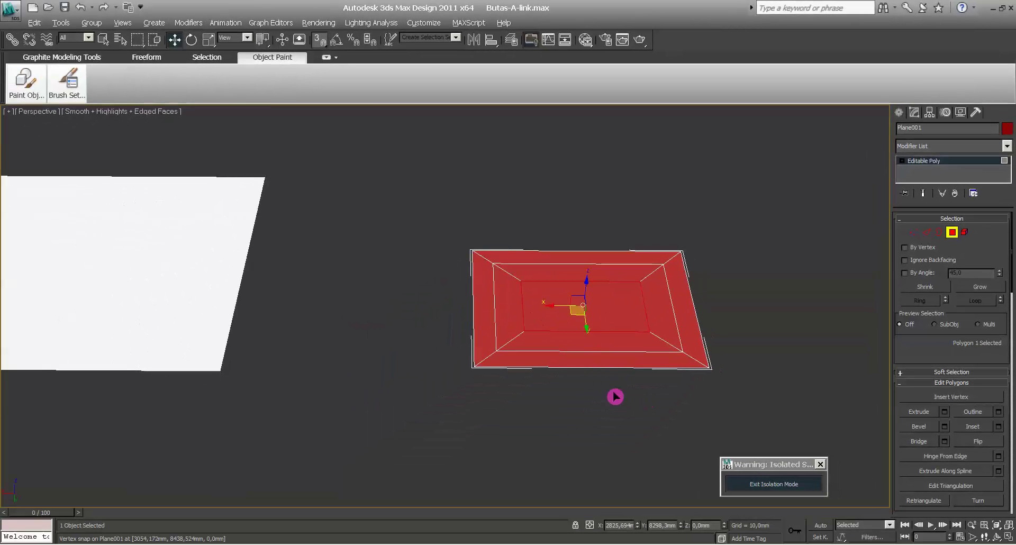
# Step: Bevel the selected inner polygon of the red plane to a height of about 56.51 mm with an outline of about -51.16 mm
pyautogui.keyDown('alt'); pyautogui.moveTo(612, 397); pyautogui.dragTo(614, 375, button='middle'); pyautogui.keyUp('alt')
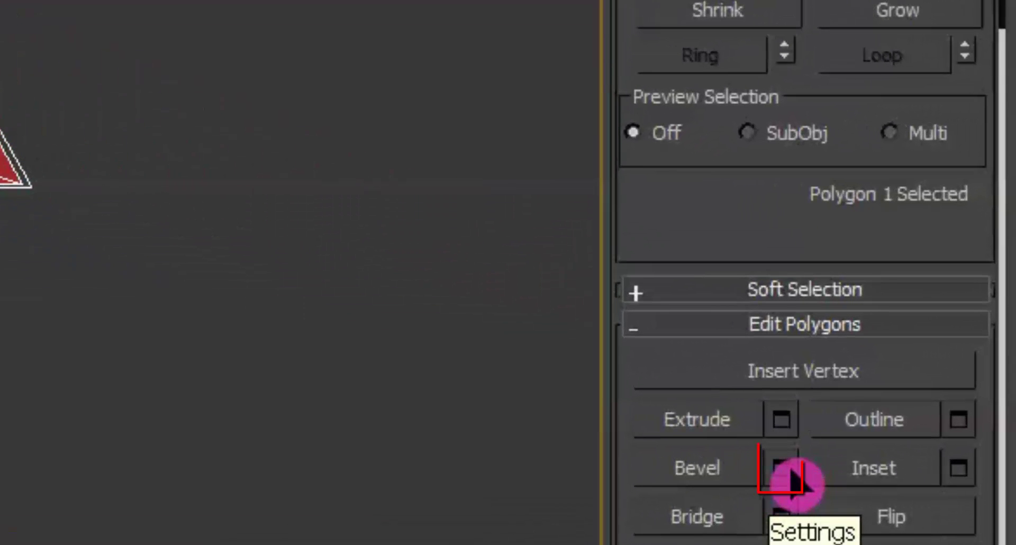
pyautogui.click(792, 473)
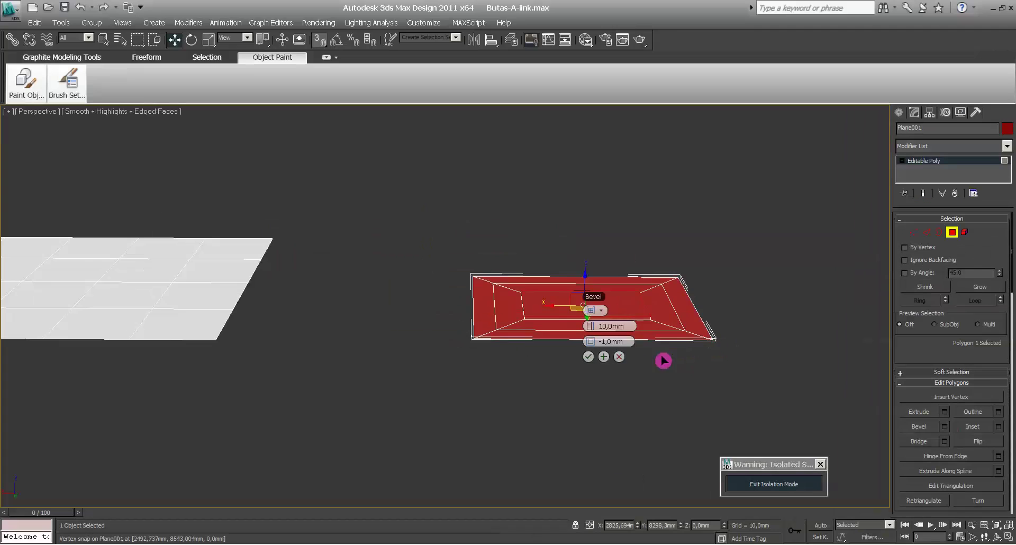
pyautogui.scroll(5, 651, 415)
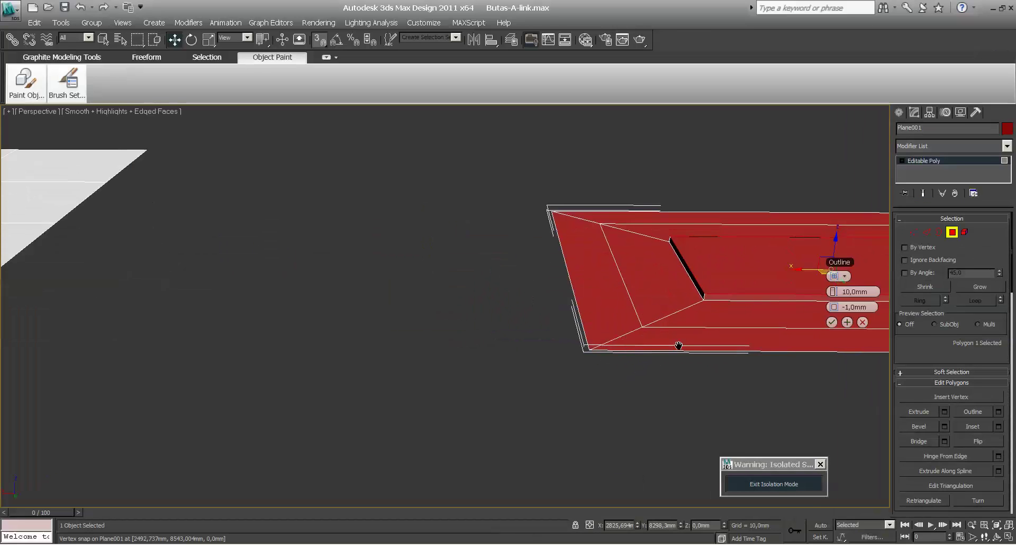
pyautogui.moveTo(678, 345); pyautogui.dragTo(480, 354, button='middle')
pyautogui.moveTo(350, 384); pyautogui.dragTo(280, 385, button='middle')
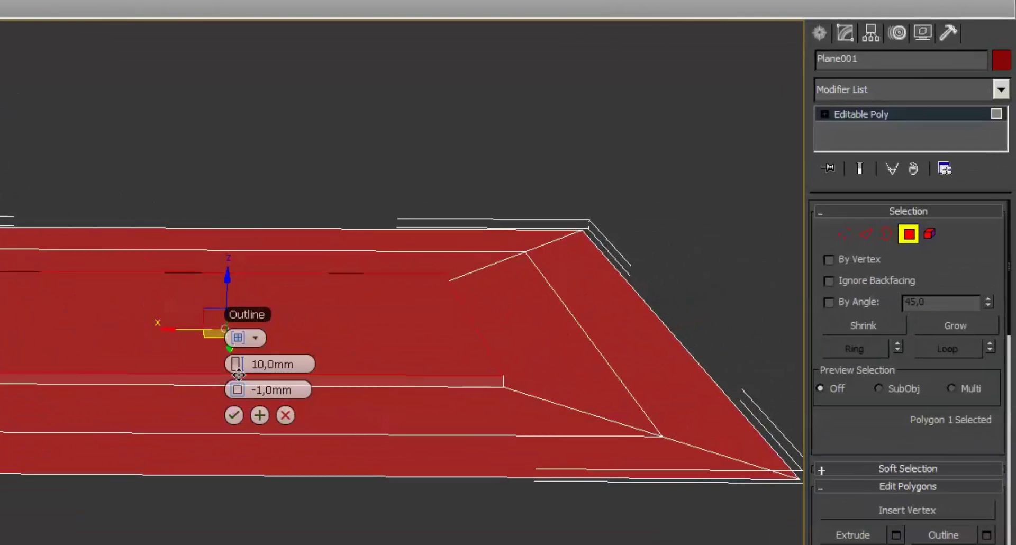
pyautogui.click(509, 329)
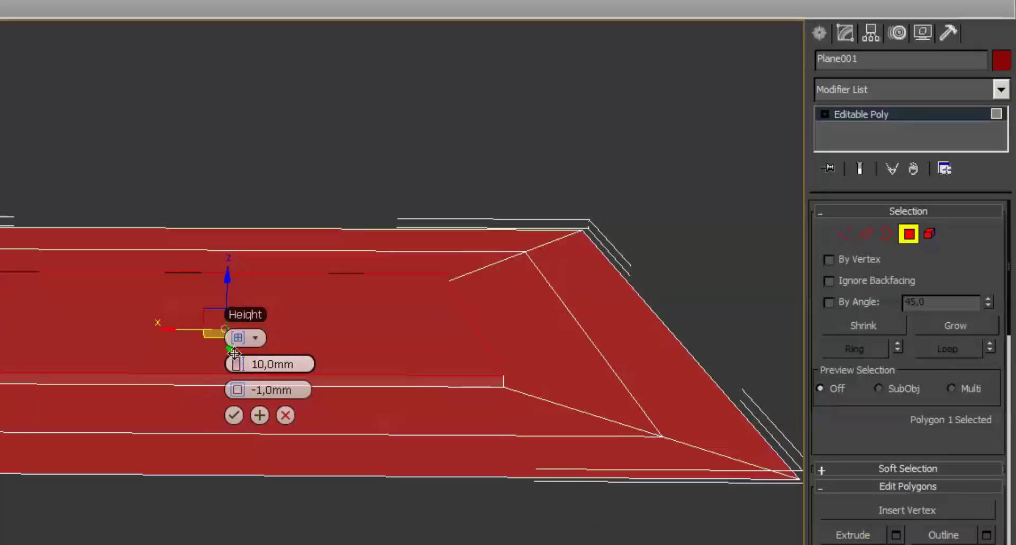
pyautogui.moveTo(241, 370); pyautogui.dragTo(657, 282)
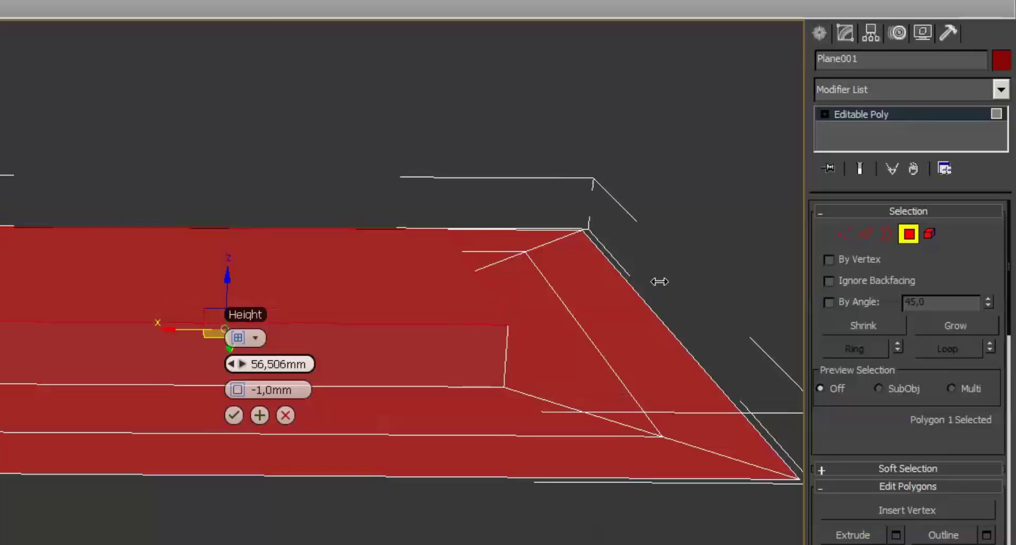
pyautogui.moveTo(240, 390); pyautogui.dragTo(804, 371)
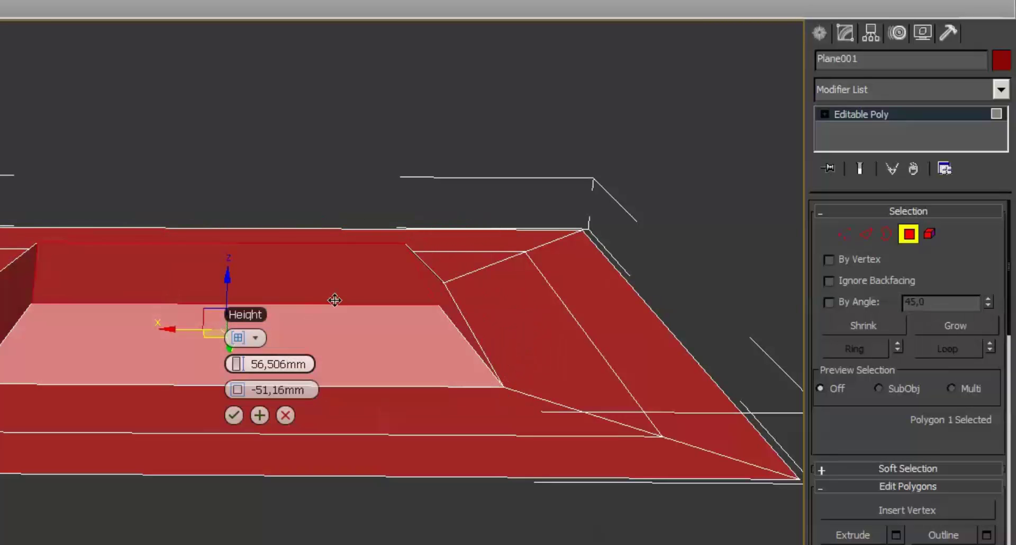
pyautogui.click(234, 416)
# Step: Start a Chamfer with adjustable settings on the raised block's front long upper edge, using 38 segments and about 13.64 mm
pyautogui.keyDown('alt'); pyautogui.moveTo(227, 356); pyautogui.dragTo(263, 421, button='middle'); pyautogui.keyUp('alt')
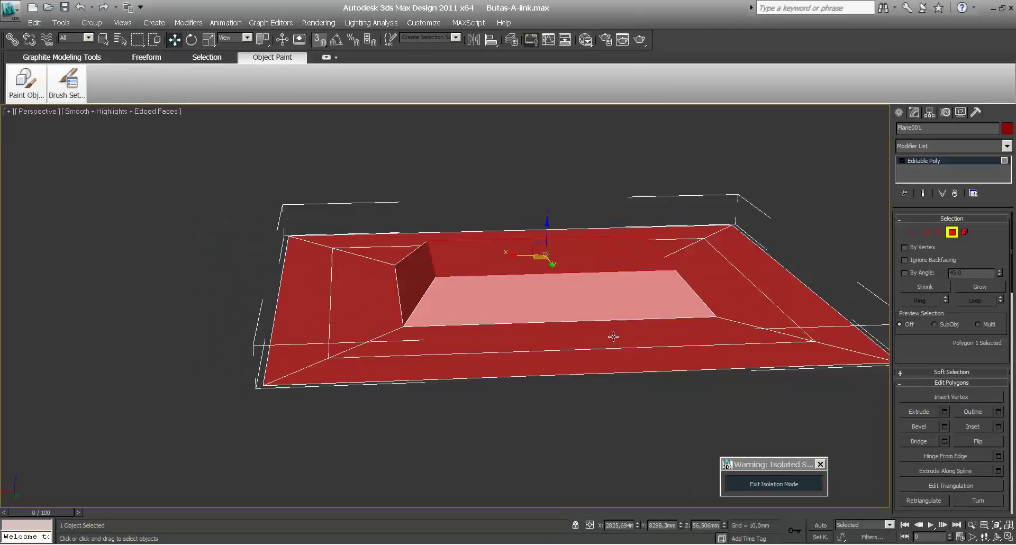
pyautogui.click(926, 233)
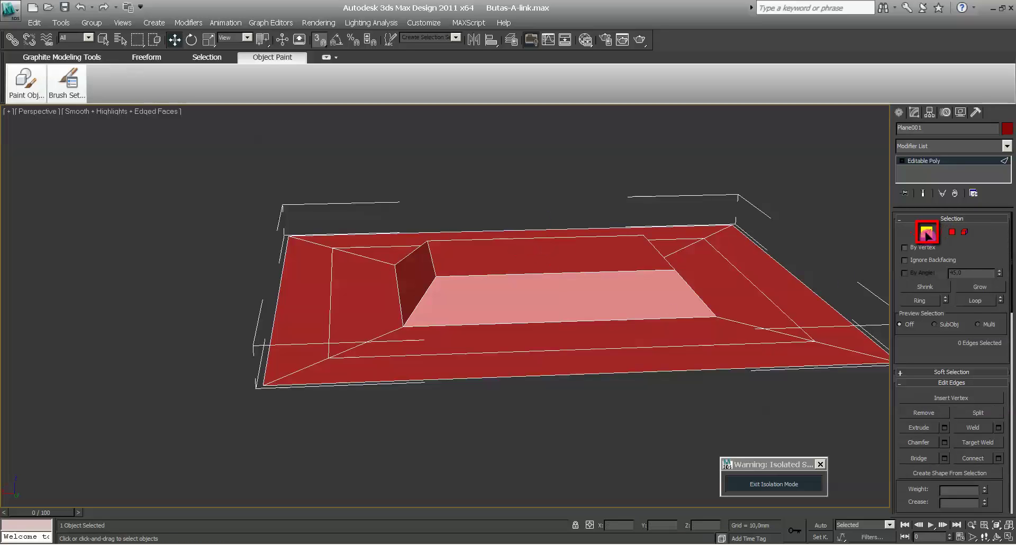
pyautogui.click(582, 275)
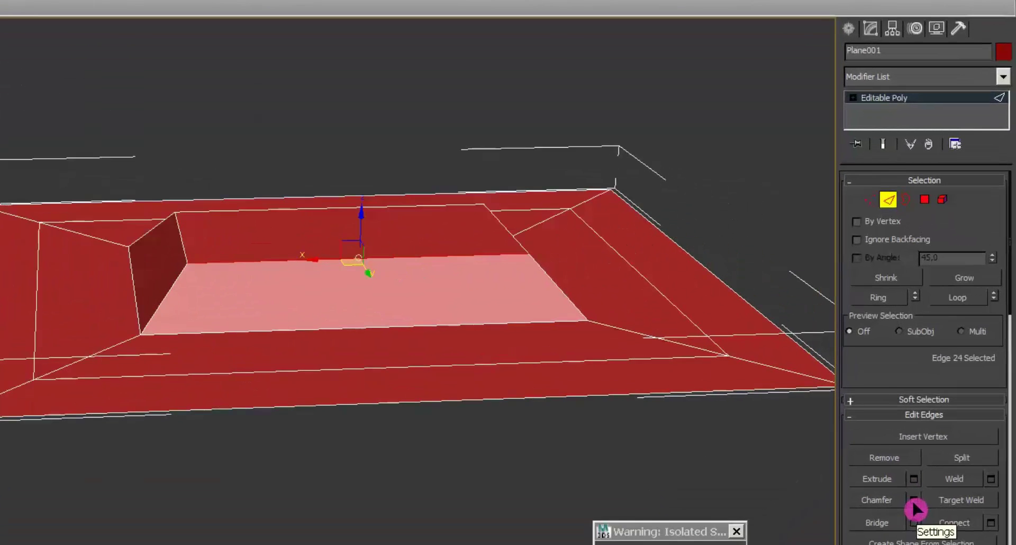
pyautogui.click(914, 500)
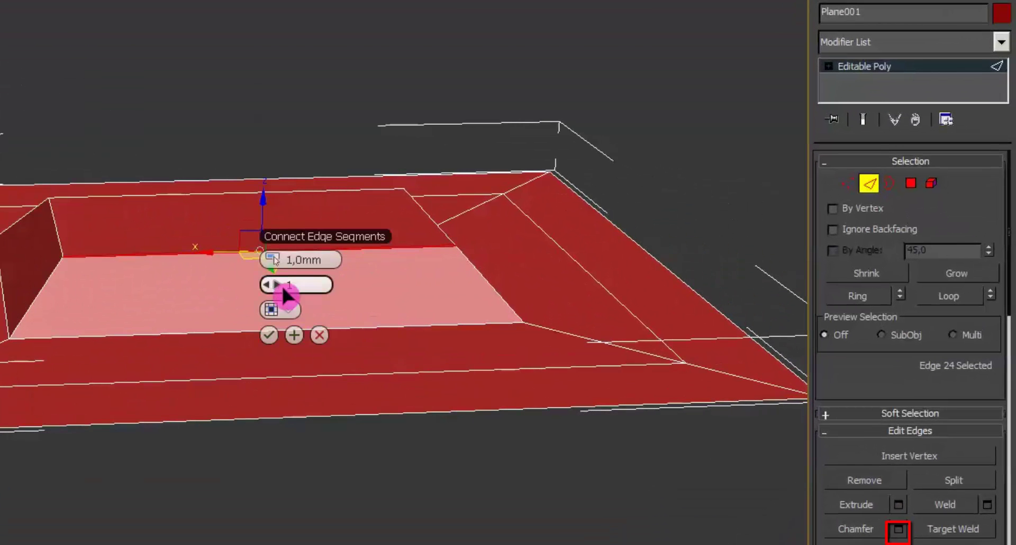
pyautogui.moveTo(284, 290); pyautogui.dragTo(409, 288)
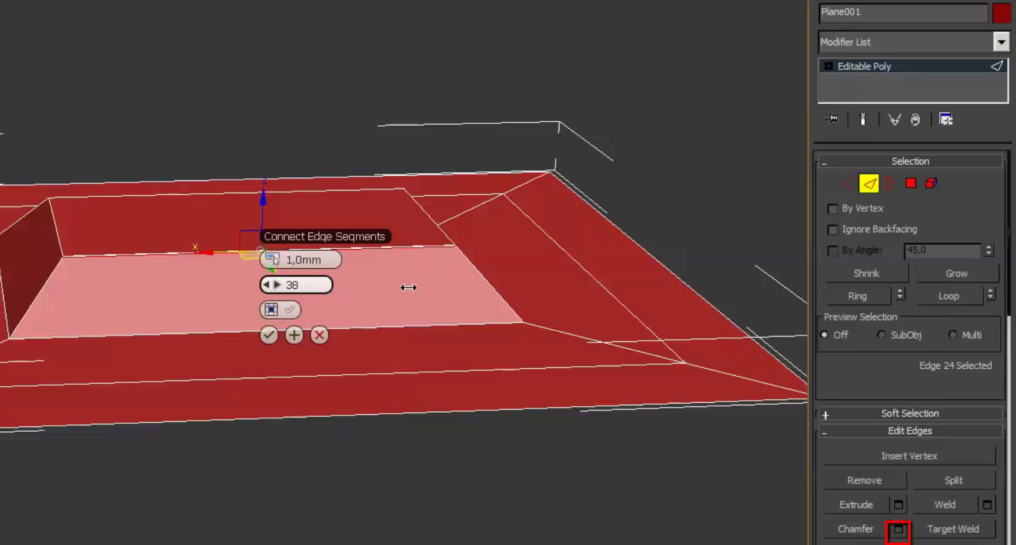
pyautogui.moveTo(272, 259); pyautogui.dragTo(388, 259)
pyautogui.moveTo(391, 260); pyautogui.dragTo(318, 260)
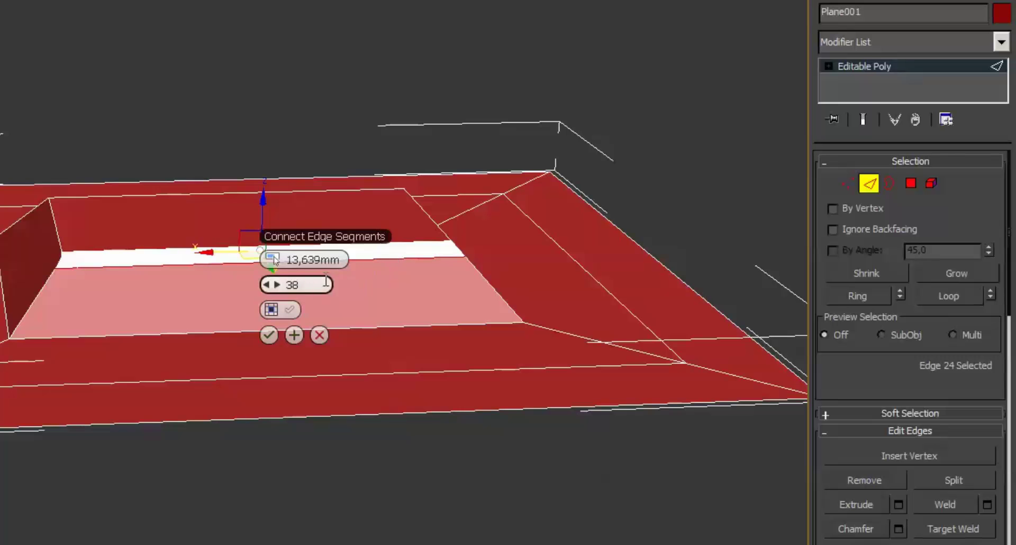
# Step: Set the edge chamfer to about 21.44 mm with 7 segments and confirm it
pyautogui.scroll(5, 151, 272)
pyautogui.moveTo(162, 260); pyautogui.dragTo(64, 270, button='middle')
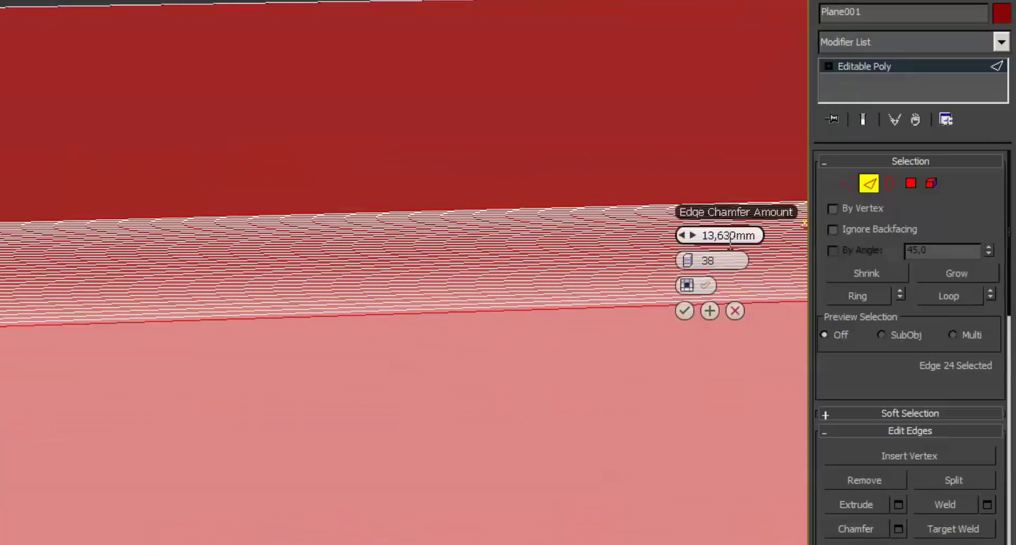
pyautogui.moveTo(688, 233); pyautogui.dragTo(759, 234)
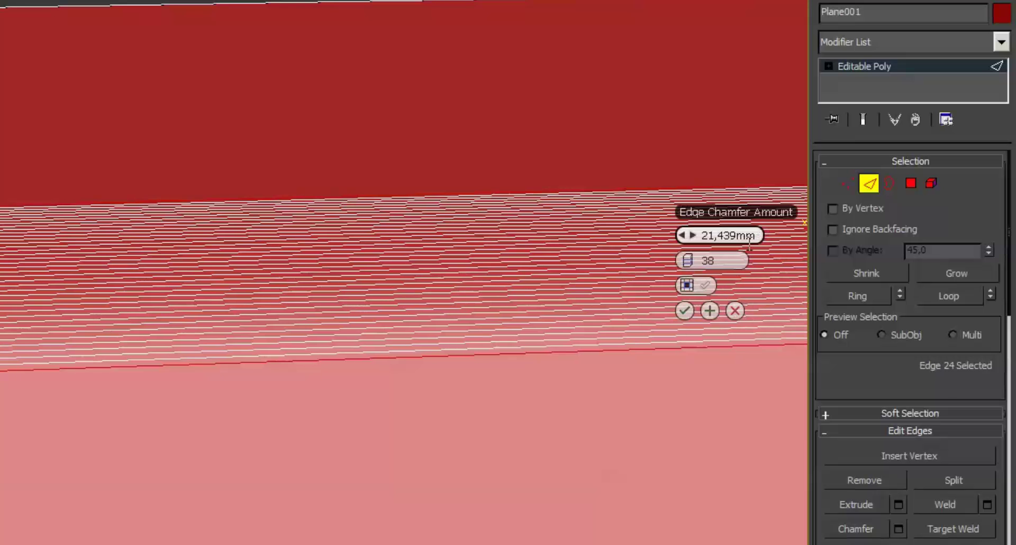
pyautogui.moveTo(706, 265); pyautogui.dragTo(604, 258)
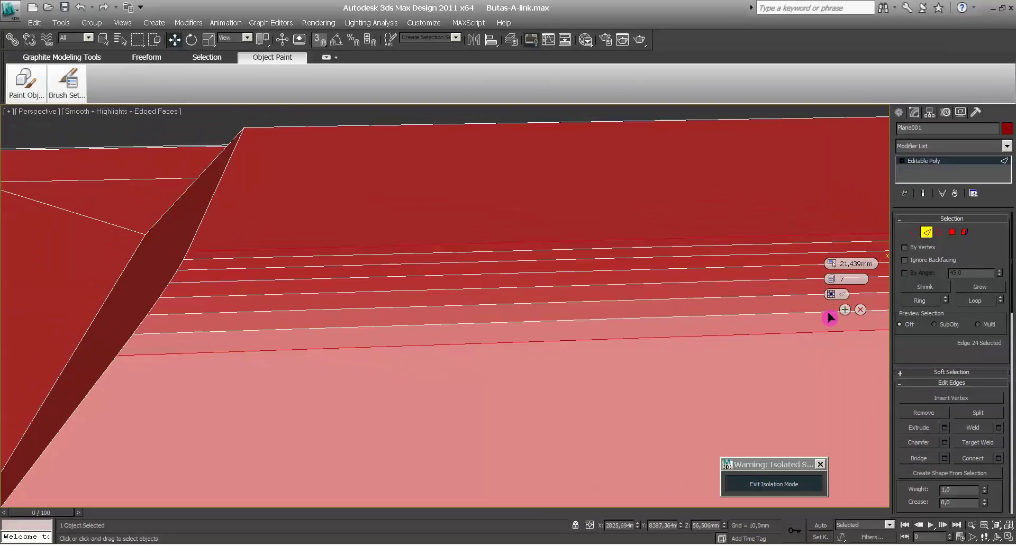
pyautogui.click(839, 309)
# Step: Examine the rounded edge and the editing tools offered at polygon, vertex, edge and border sub-object levels
pyautogui.moveTo(487, 336); pyautogui.dragTo(489, 376, button='middle')
pyautogui.scroll(-3, 422, 353)
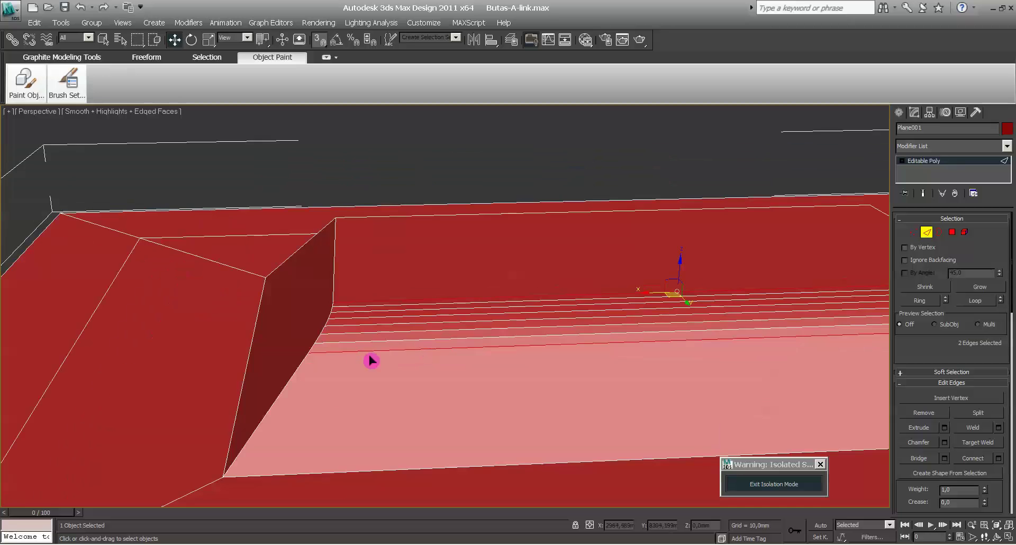
pyautogui.keyDown('alt'); pyautogui.moveTo(326, 363); pyautogui.dragTo(392, 344, button='middle'); pyautogui.keyUp('alt')
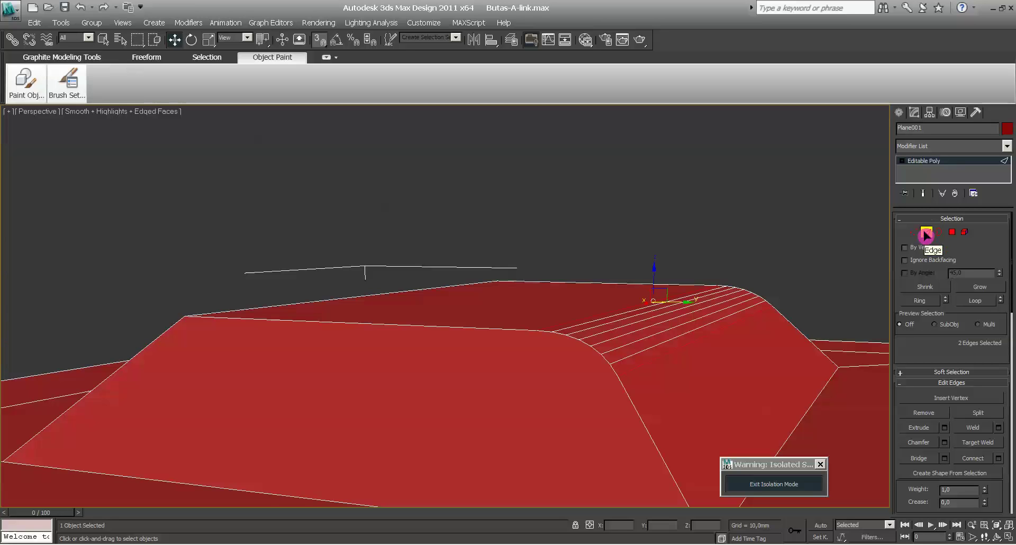
pyautogui.click(953, 233)
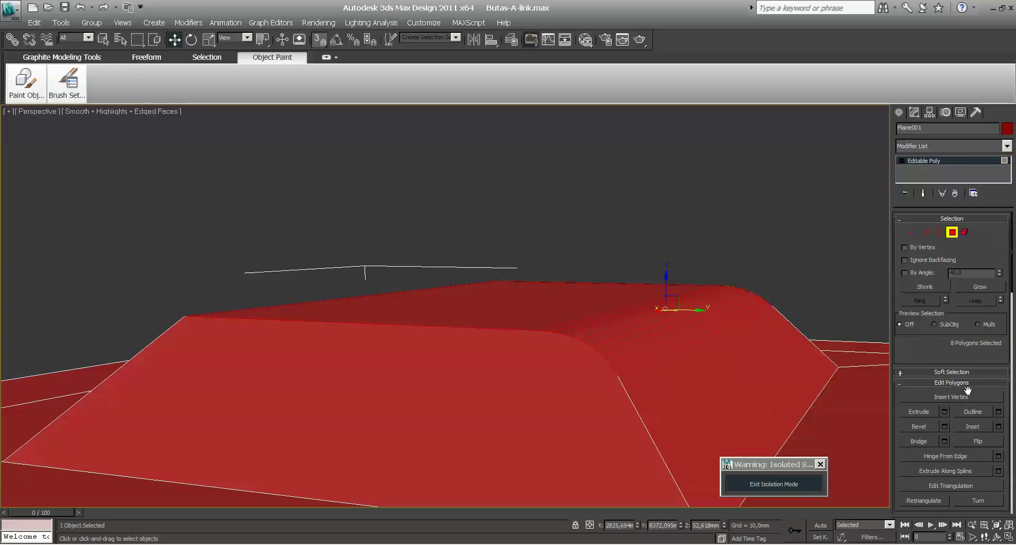
pyautogui.click(918, 235)
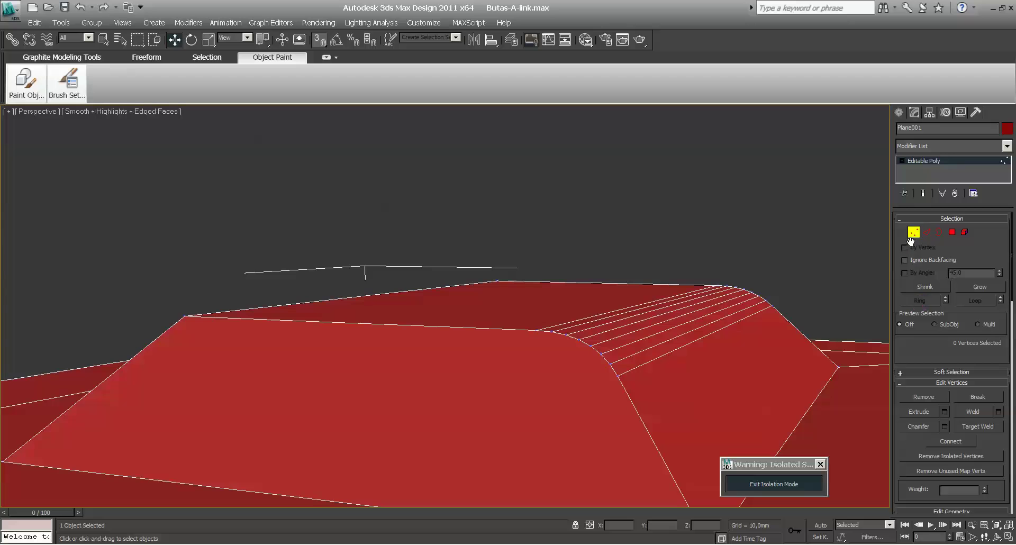
pyautogui.click(926, 233)
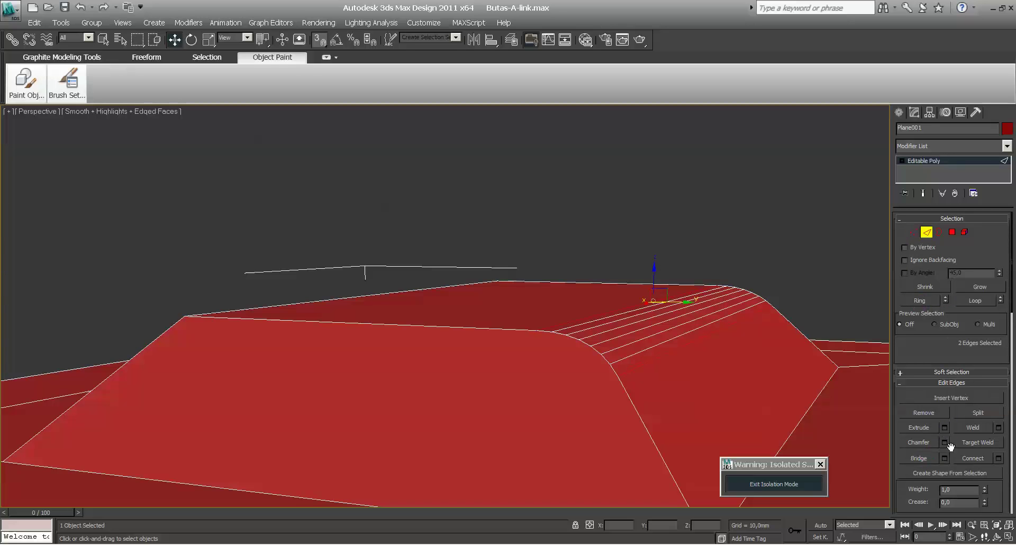
pyautogui.click(939, 234)
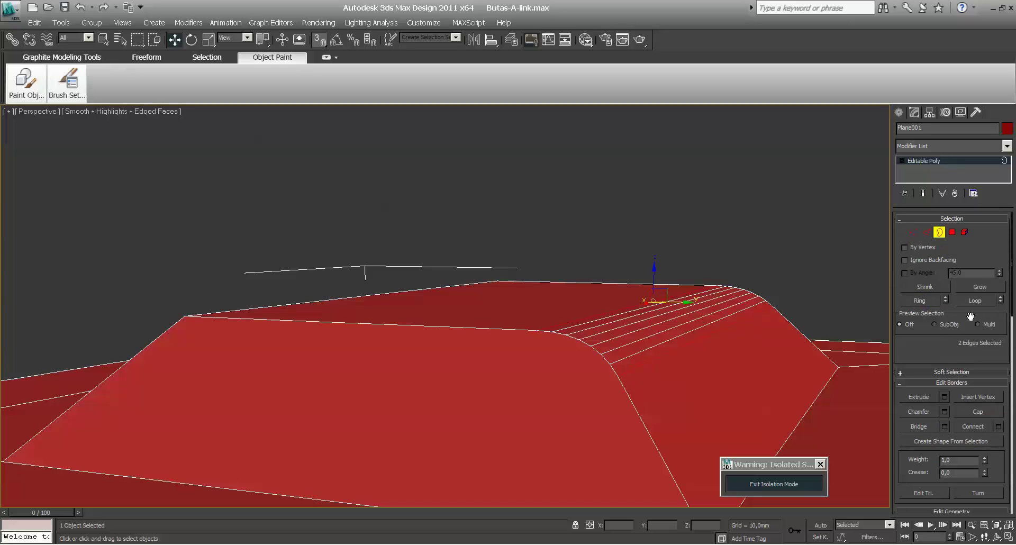
pyautogui.click(938, 427)
# Step: Chamfer the block's sloped corner edge below the rounded edge interactively in the viewport, and end the Chamfer tool
pyautogui.click(927, 232)
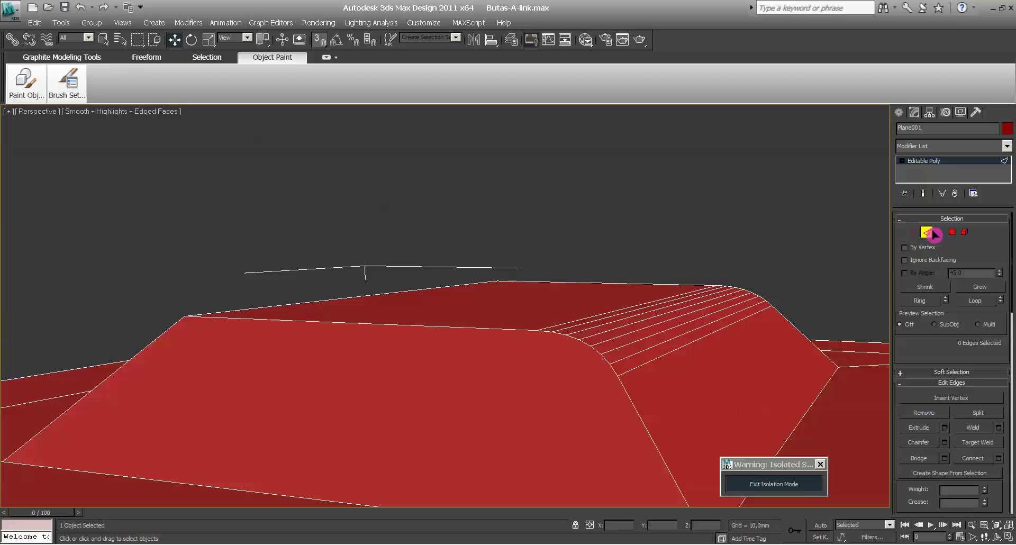
pyautogui.click(647, 427)
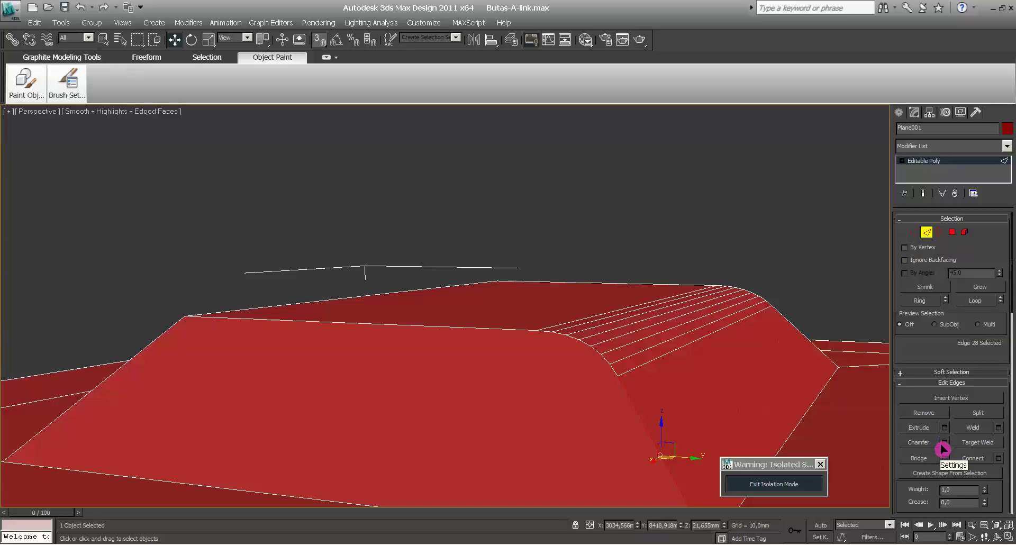
pyautogui.click(910, 443)
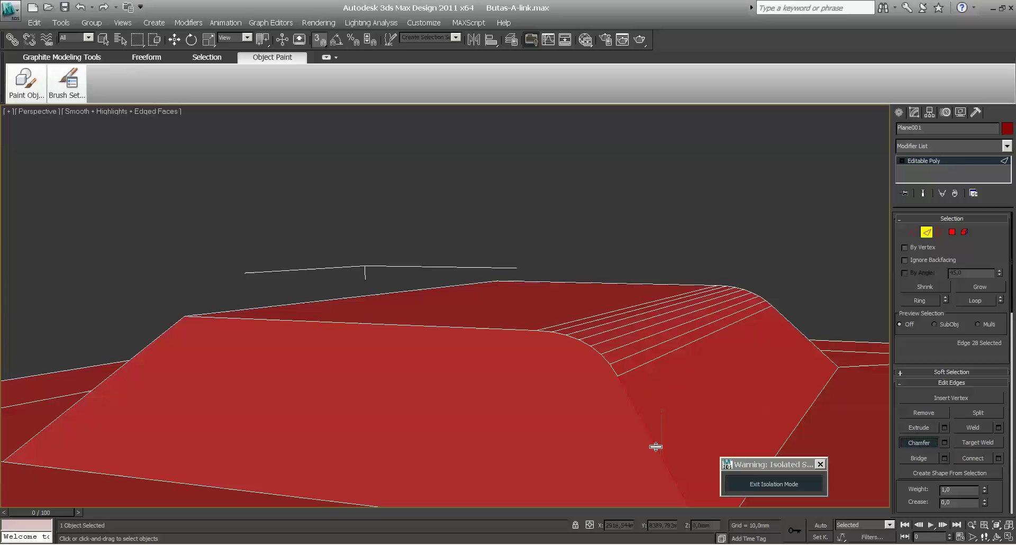
pyautogui.moveTo(655, 447); pyautogui.dragTo(676, 442)
pyautogui.keyDown('alt'); pyautogui.moveTo(675, 443); pyautogui.dragTo(591, 284, button='middle'); pyautogui.keyUp('alt')
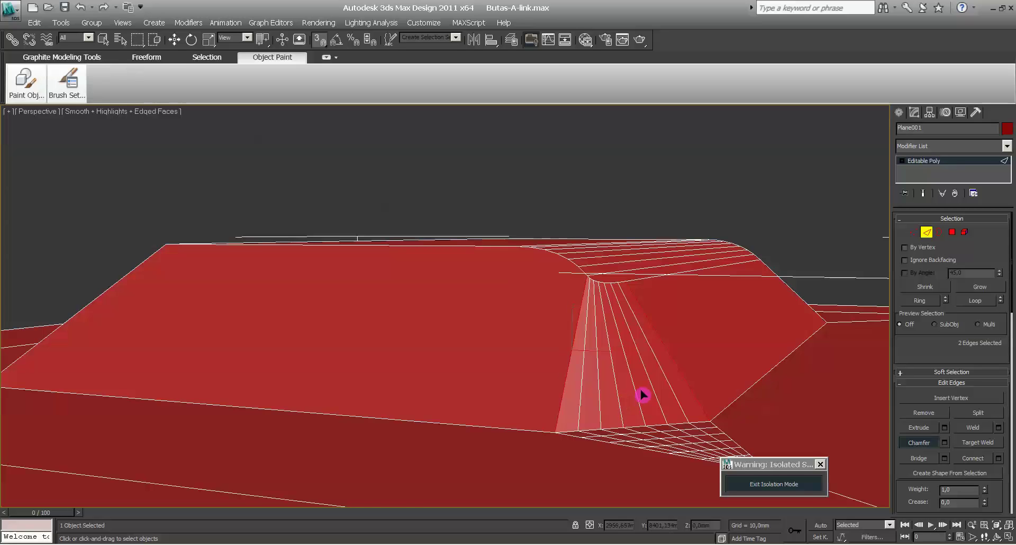
pyautogui.keyDown('alt'); pyautogui.moveTo(627, 395); pyautogui.dragTo(583, 402, button='middle'); pyautogui.keyUp('alt')
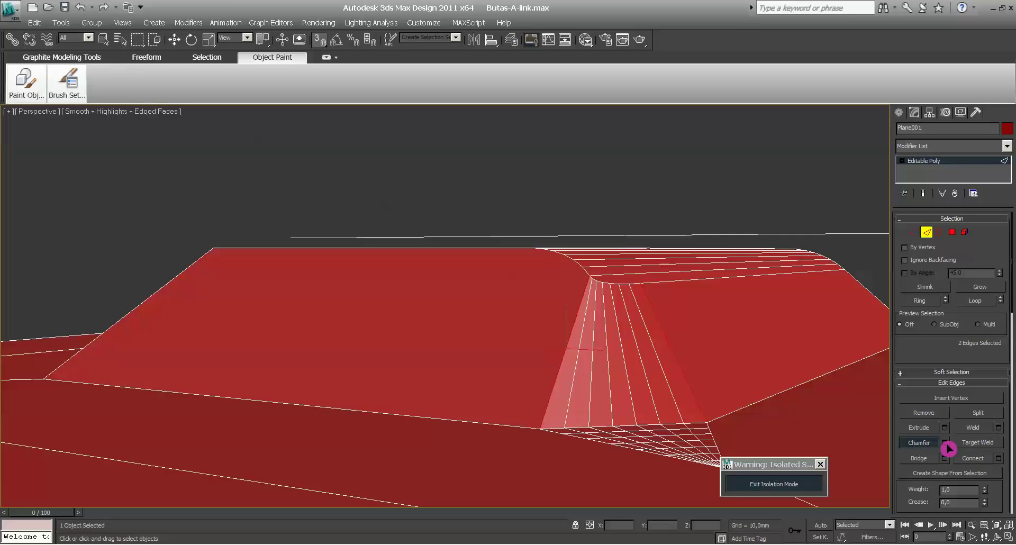
pyautogui.click(920, 442)
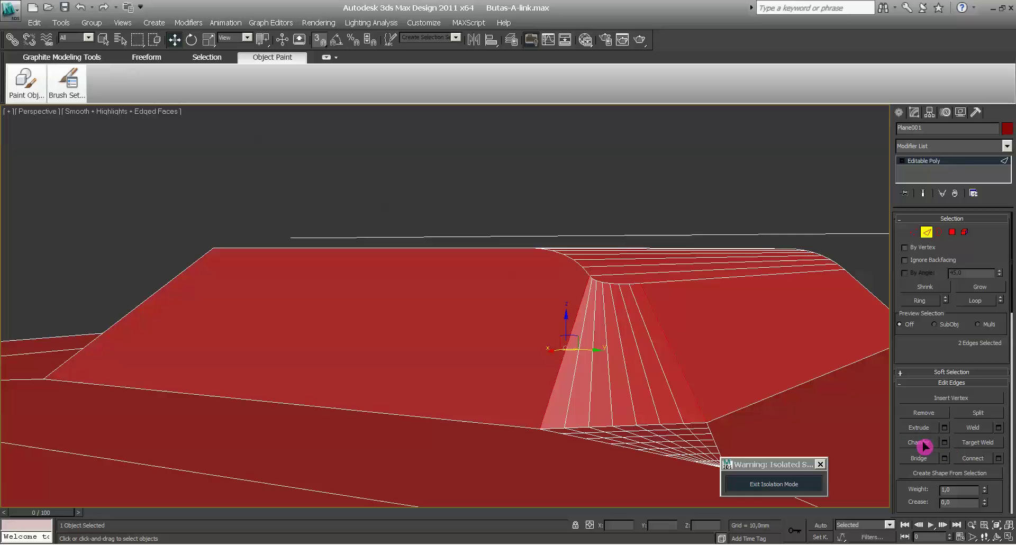
# Step: Leave edge editing and assign the existing Tarpai VRayMtl material to the white floor tile plane, closing the Slate Material Editor
pyautogui.scroll(-5, 760, 361)
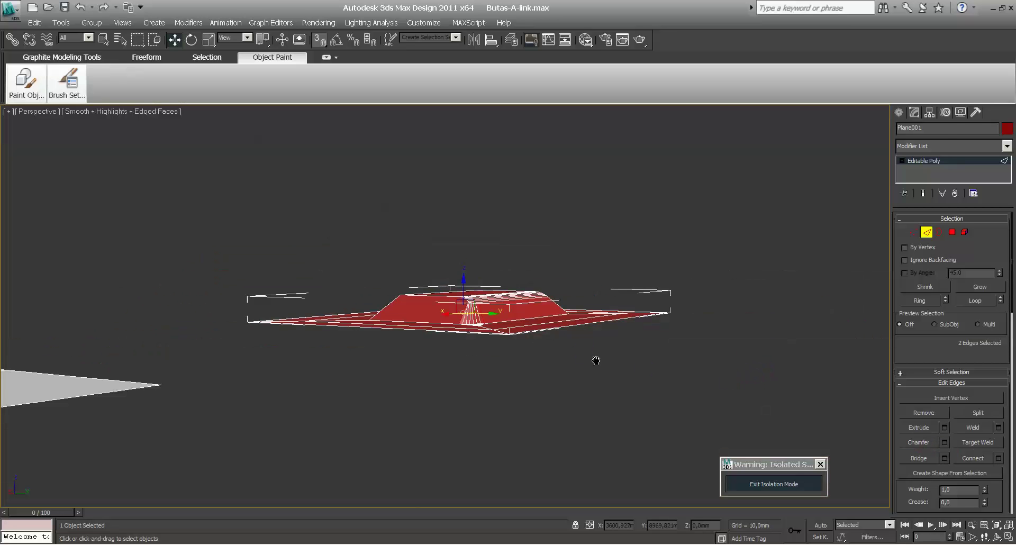
pyautogui.moveTo(594, 356); pyautogui.dragTo(687, 355, button='middle')
pyautogui.keyDown('alt'); pyautogui.moveTo(658, 296); pyautogui.dragTo(643, 343, button='middle'); pyautogui.keyUp('alt')
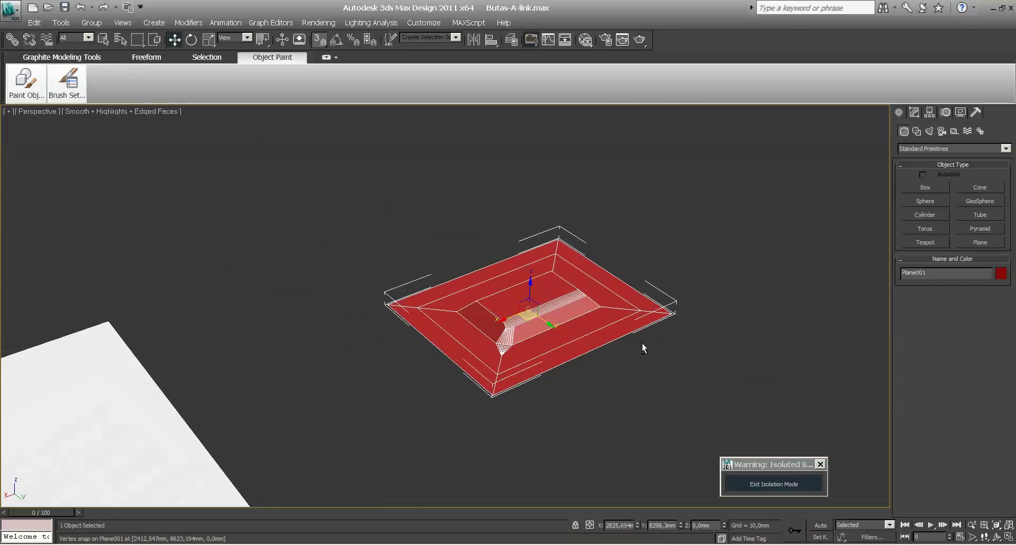
pyautogui.scroll(-2, 363, 351)
pyautogui.moveTo(363, 352); pyautogui.dragTo(631, 301, button='middle')
pyautogui.scroll(-3, 619, 318)
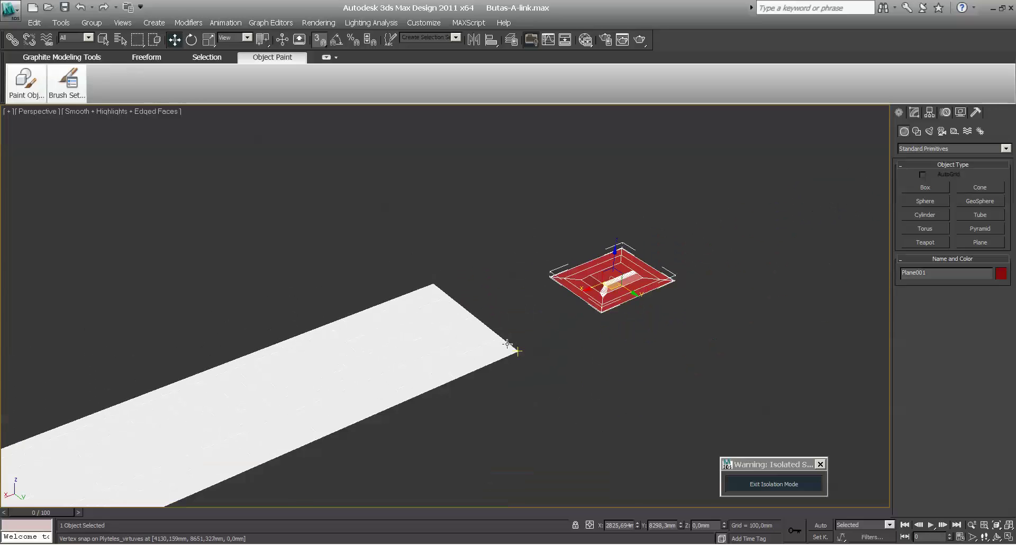
pyautogui.moveTo(608, 334); pyautogui.dragTo(702, 284, button='middle')
pyautogui.scroll(4, 688, 289)
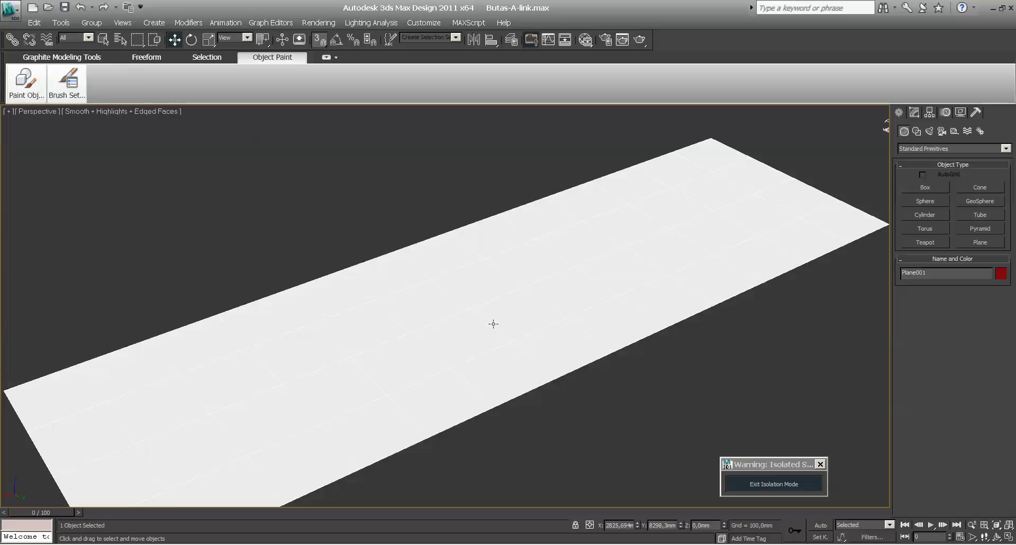
pyautogui.scroll(-3, 539, 327)
pyautogui.press('m')
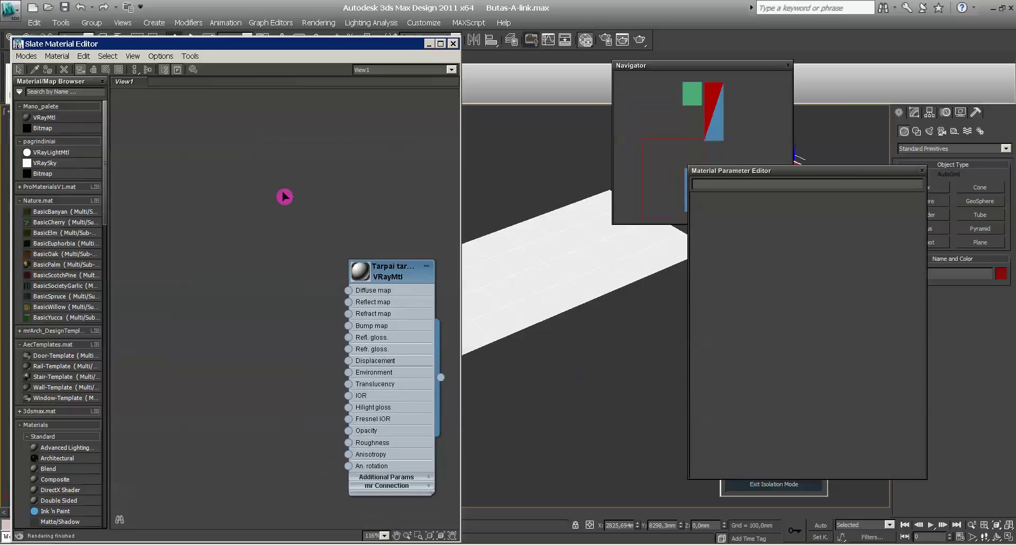
pyautogui.scroll(2, 365, 233)
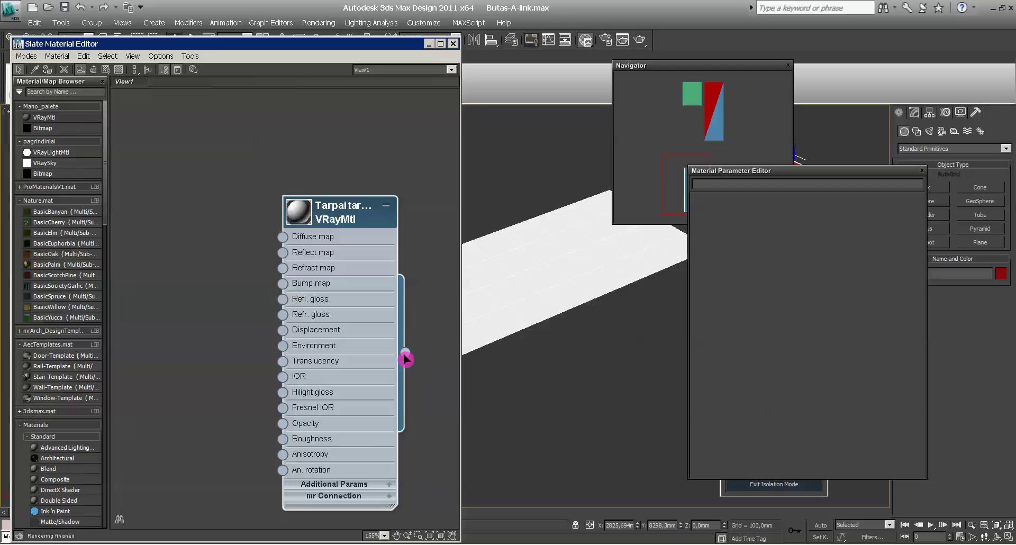
pyautogui.moveTo(405, 352); pyautogui.dragTo(532, 282)
pyautogui.click(453, 44)
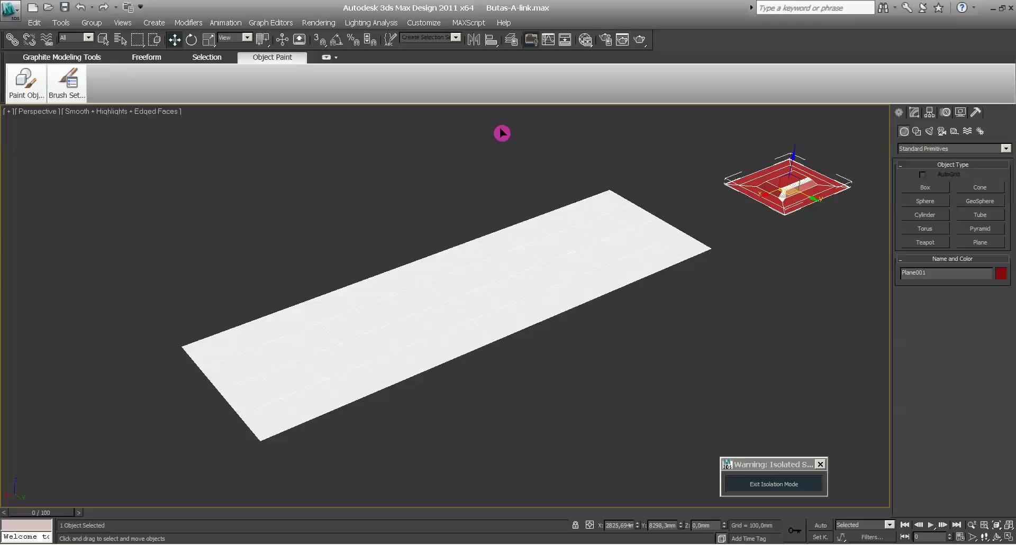
# Step: Select all polygons of the white Plyteles_virtuves floor tile plane at polygon sub-object level
pyautogui.click(913, 112)
pyautogui.click(953, 231)
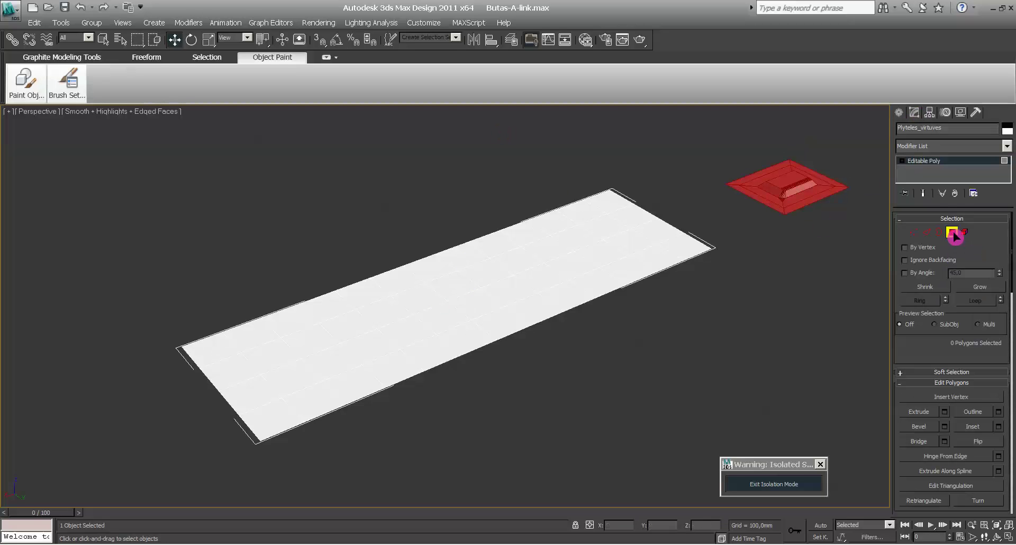
pyautogui.scroll(-3, 488, 288)
pyautogui.moveTo(178, 168); pyautogui.dragTo(637, 413)
pyautogui.scroll(2, 608, 309)
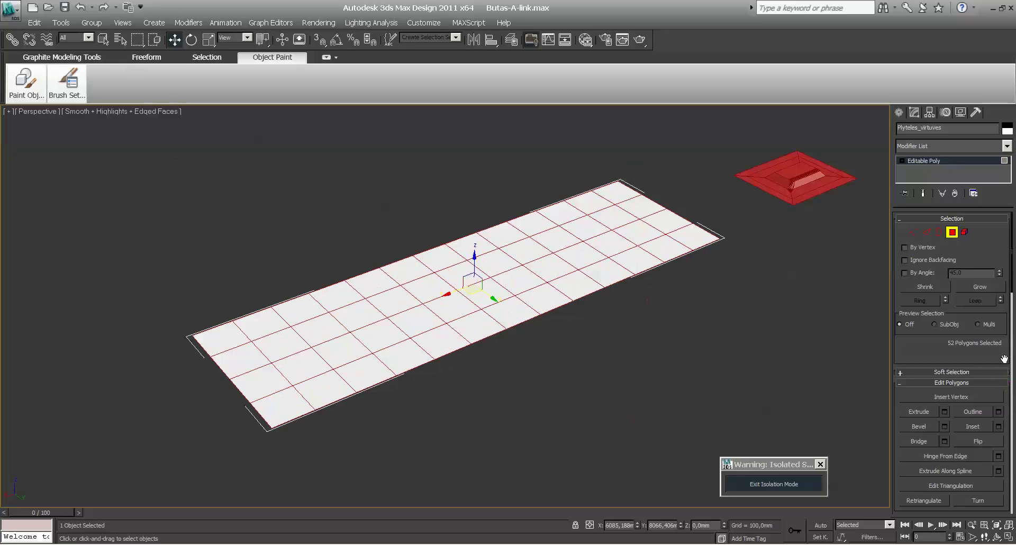
# Step: Inset the selected floor tile polygons By Polygon with an amount of 2 mm and confirm it
pyautogui.click(944, 411)
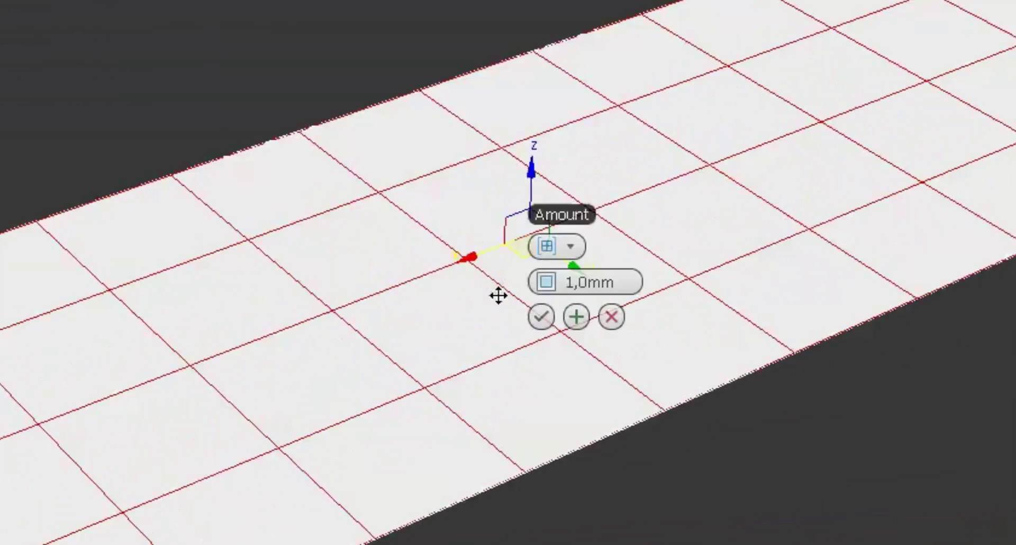
pyautogui.scroll(3, 535, 332)
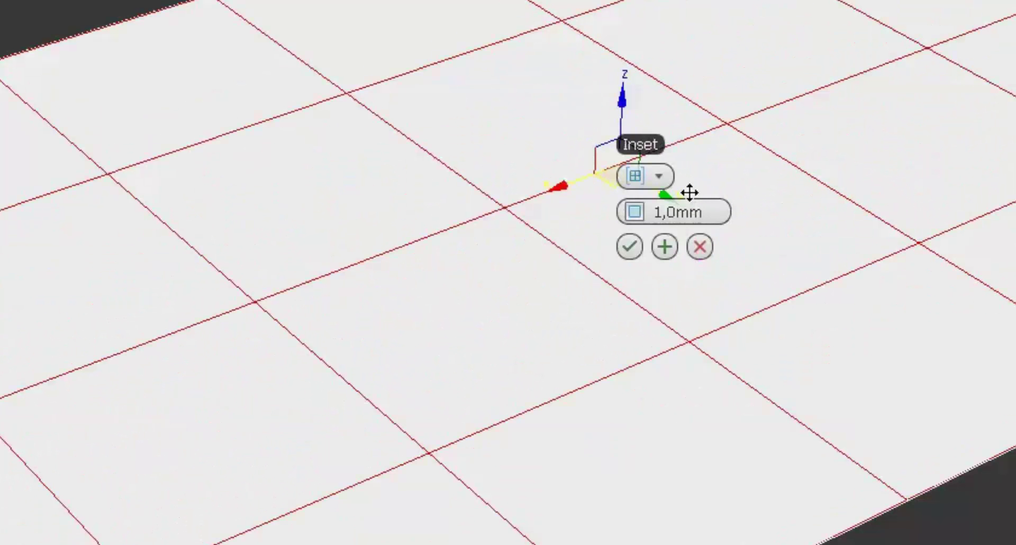
pyautogui.click(667, 184)
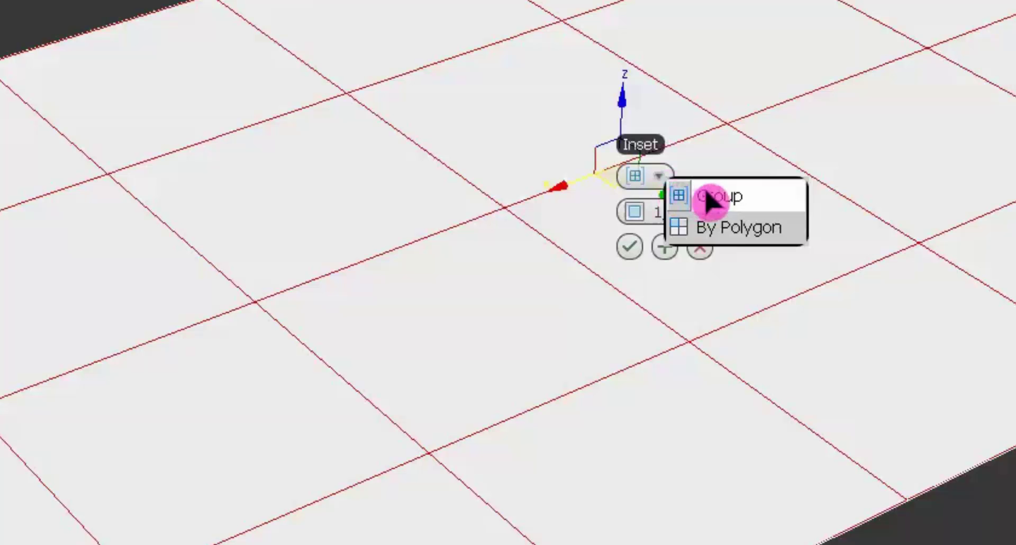
pyautogui.click(736, 232)
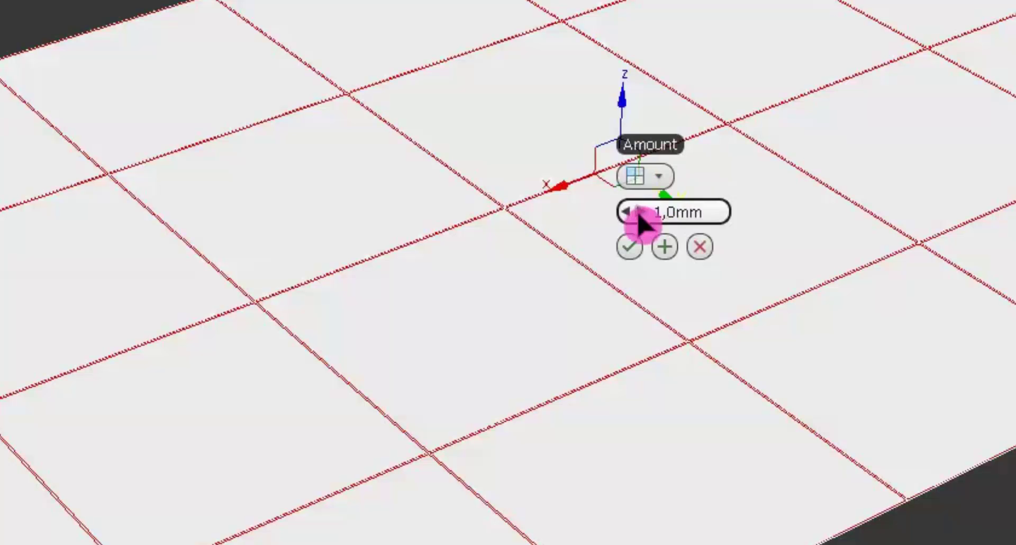
pyautogui.moveTo(656, 214); pyautogui.dragTo(664, 216)
pyautogui.click(630, 246)
pyautogui.write('2')
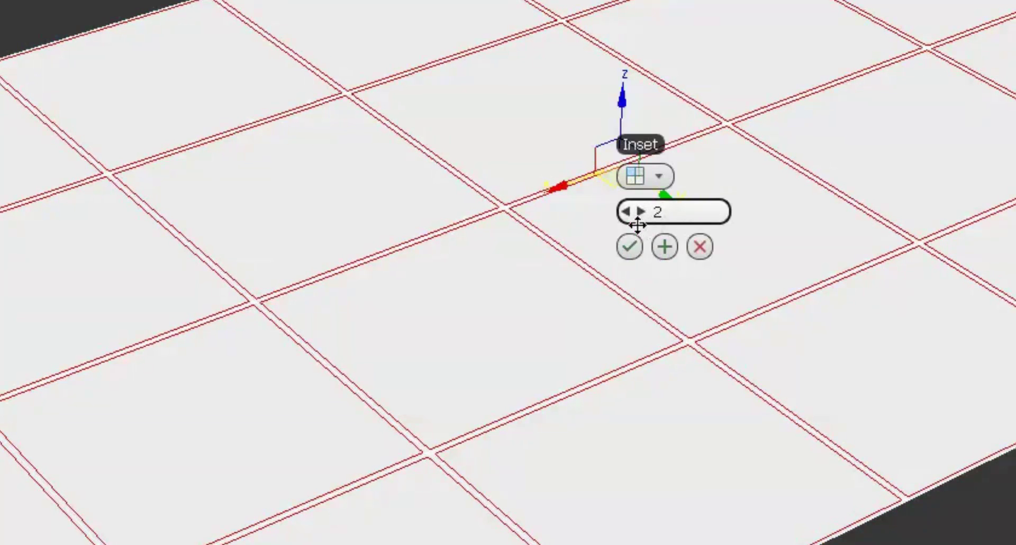
pyautogui.click(629, 247)
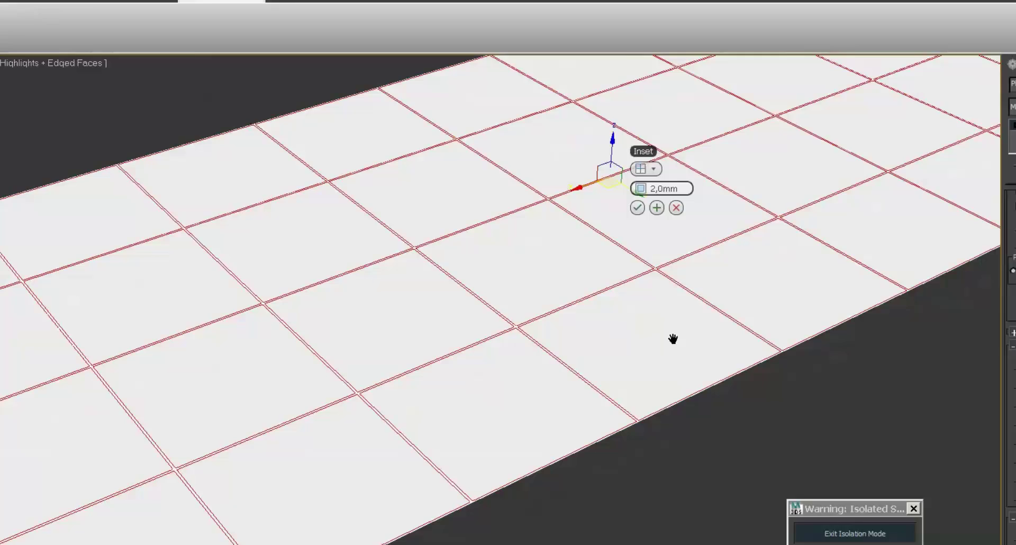
pyautogui.moveTo(673, 339); pyautogui.dragTo(692, 318, button='middle')
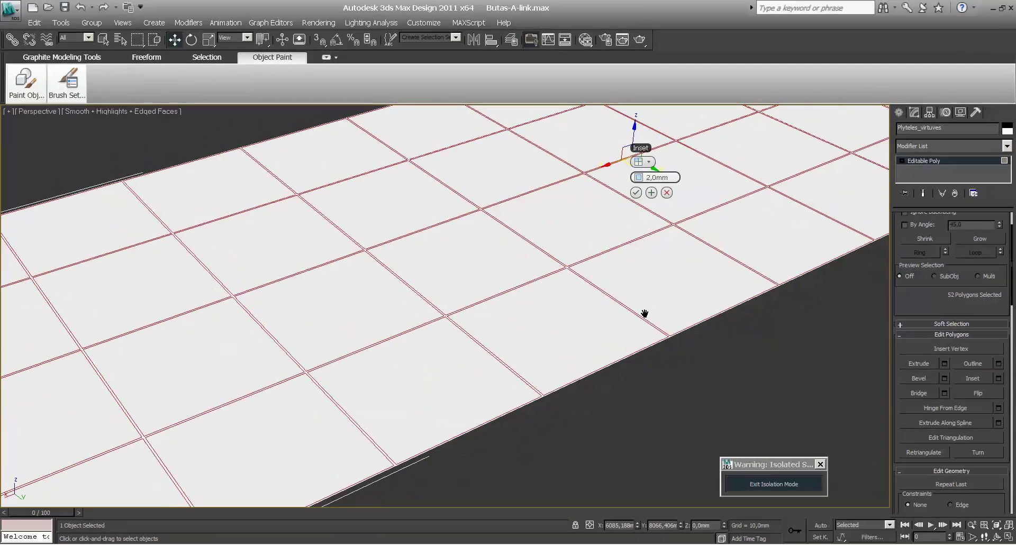
pyautogui.click(636, 194)
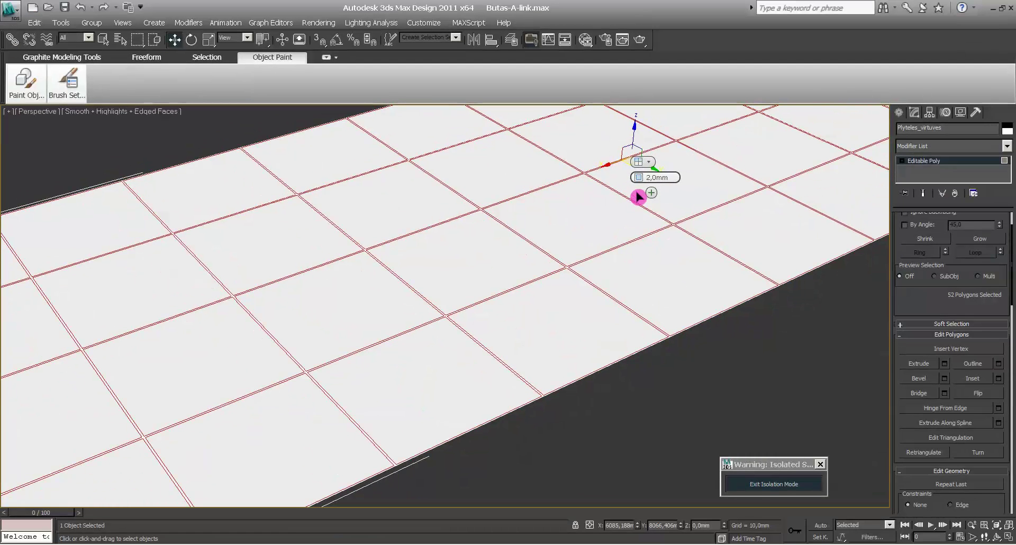
# Step: Examine the gaps between the inset tiles and along the plane's border in wireframe display, and return to shaded display
pyautogui.moveTo(623, 277); pyautogui.dragTo(771, 276, button='middle')
pyautogui.press('F3')
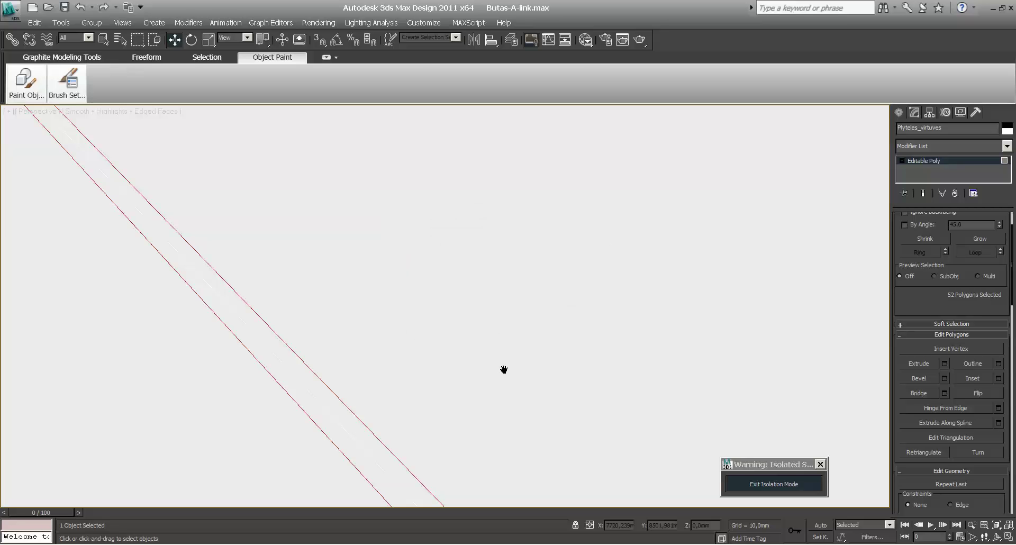
pyautogui.scroll(-5, 504, 369)
pyautogui.scroll(3, 507, 358)
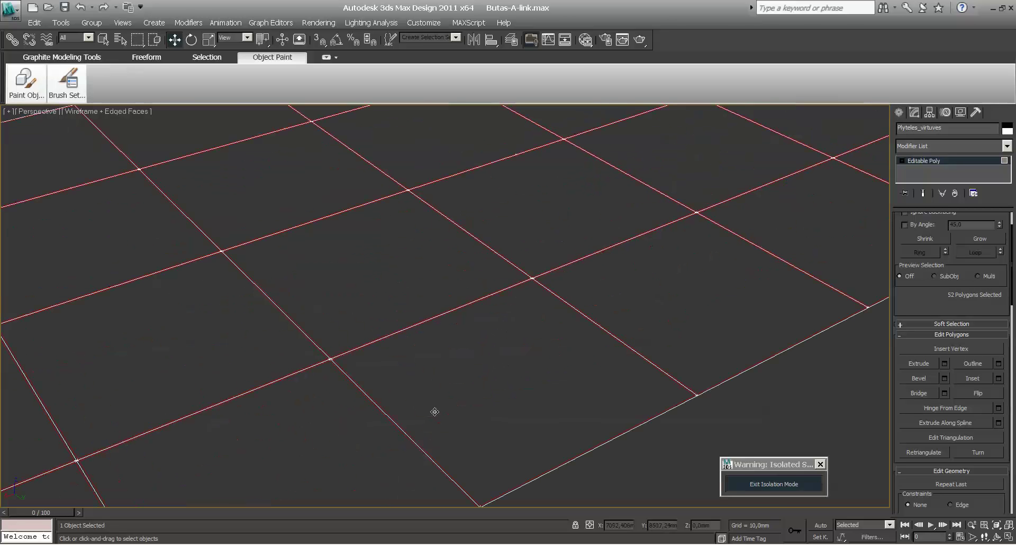
pyautogui.scroll(4, 497, 361)
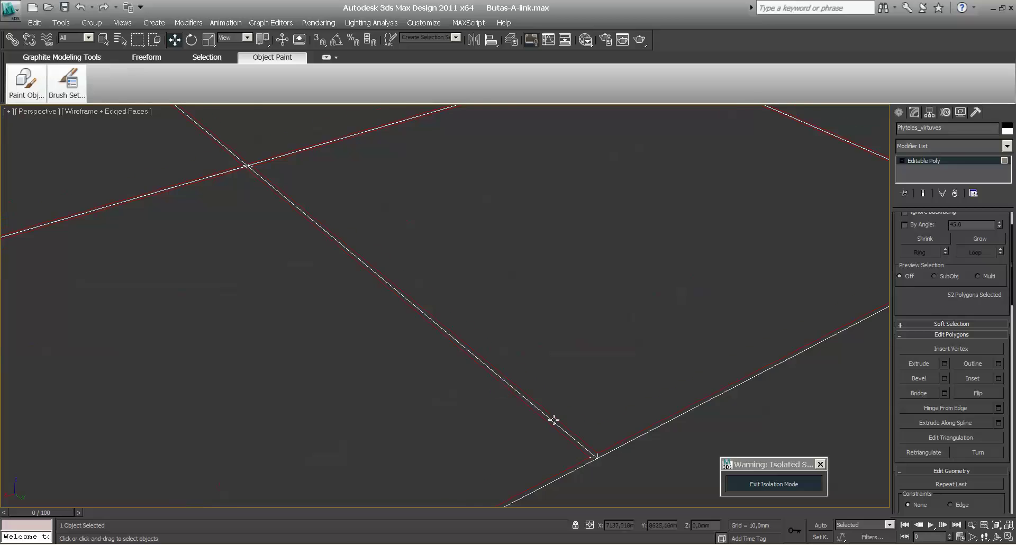
pyautogui.scroll(2, 547, 402)
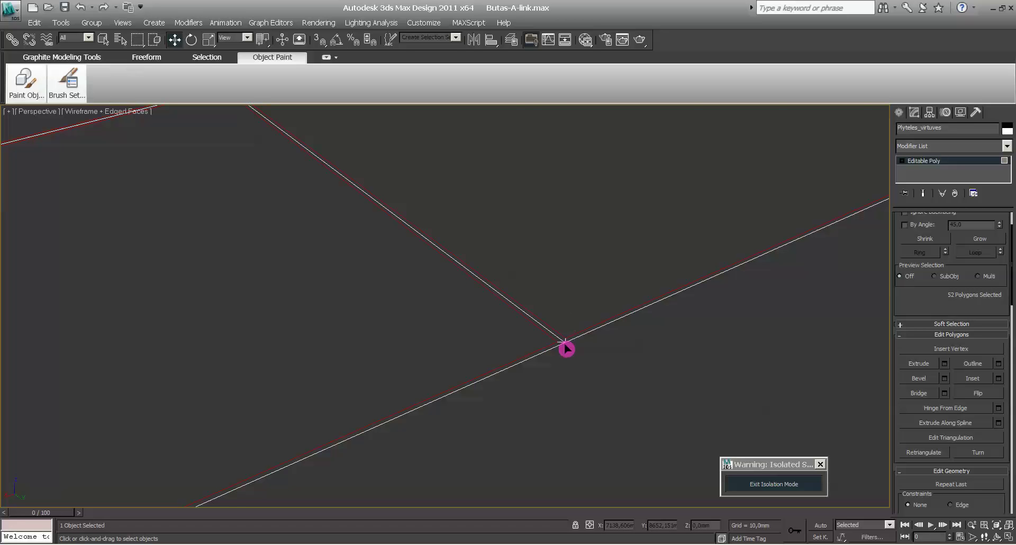
pyautogui.press('z')
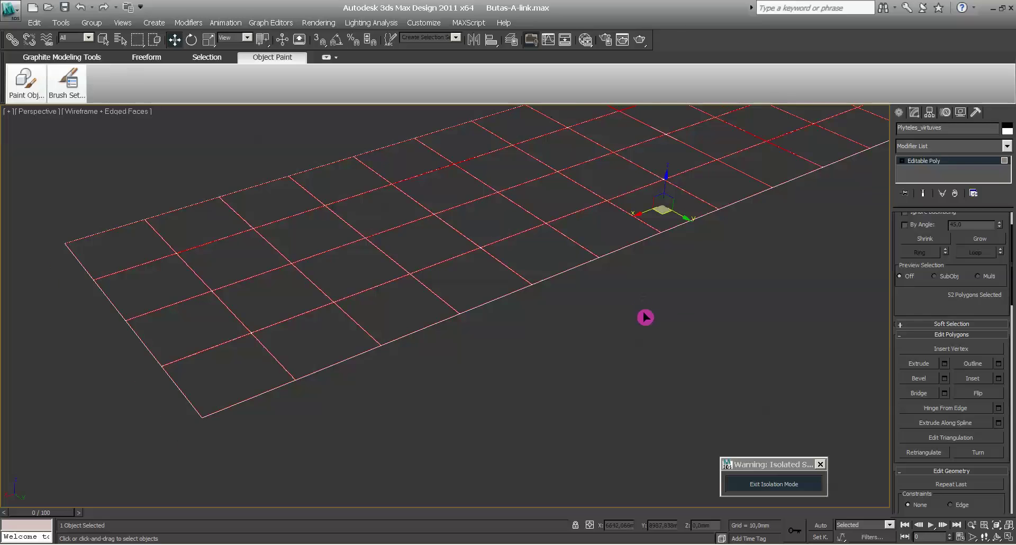
pyautogui.moveTo(646, 312); pyautogui.dragTo(608, 377, button='middle')
pyautogui.scroll(-3, 608, 377)
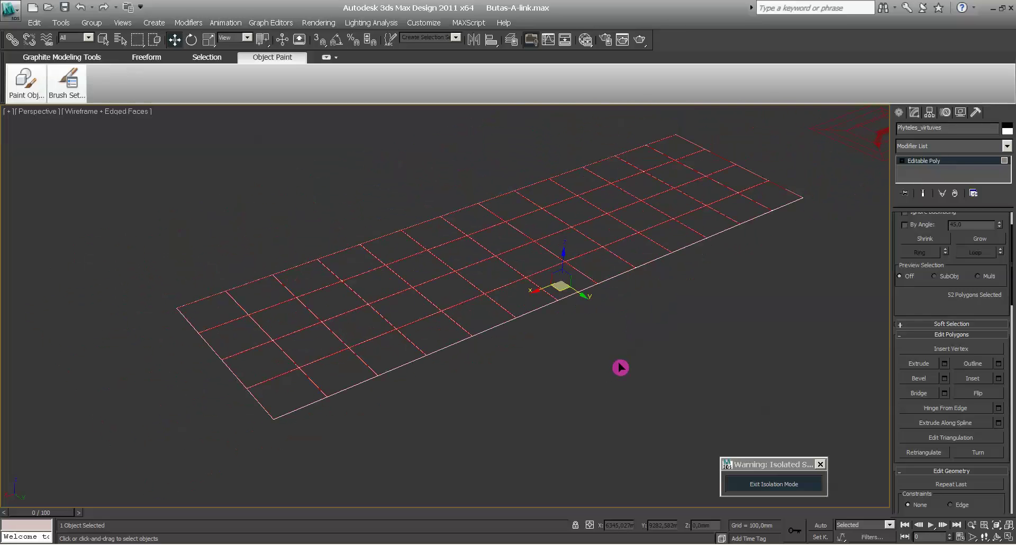
pyautogui.press('F3')
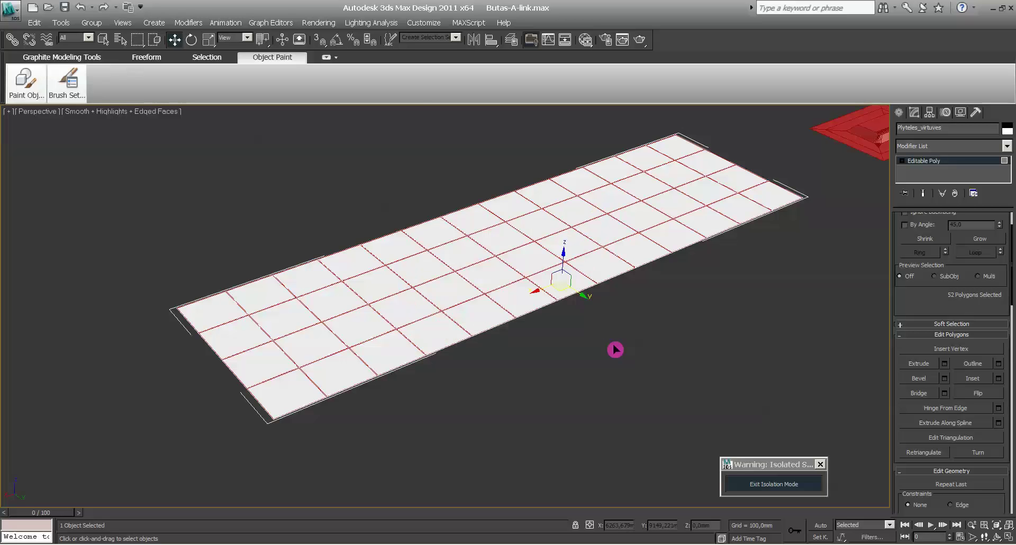
# Step: Create a new VRayMtl material in the Slate Material Editor and name it plytele_virtuves
pyautogui.press('m')
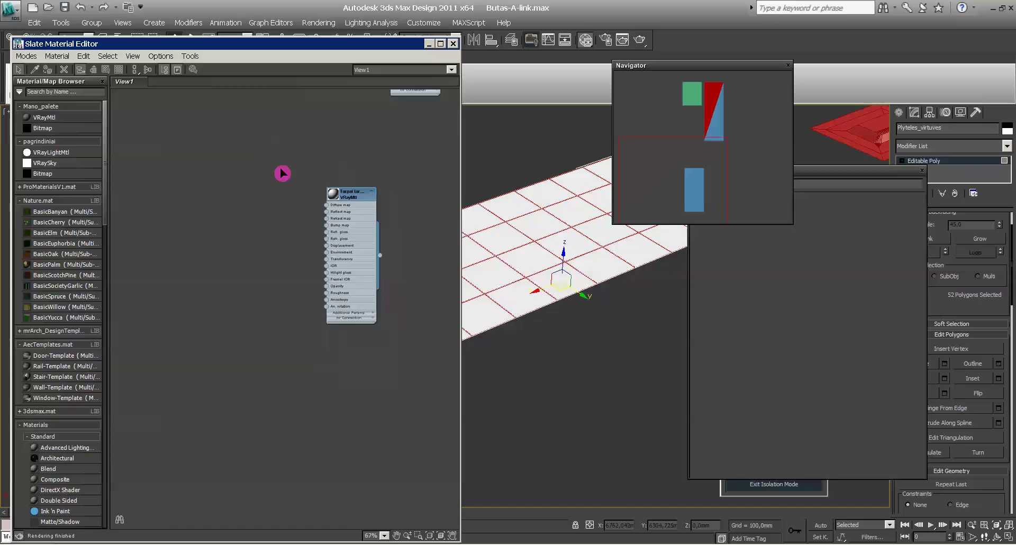
pyautogui.moveTo(284, 170); pyautogui.dragTo(261, 118, button='middle')
pyautogui.moveTo(62, 117); pyautogui.dragTo(336, 316)
pyautogui.scroll(5, 336, 316)
pyautogui.doubleClick(310, 292)
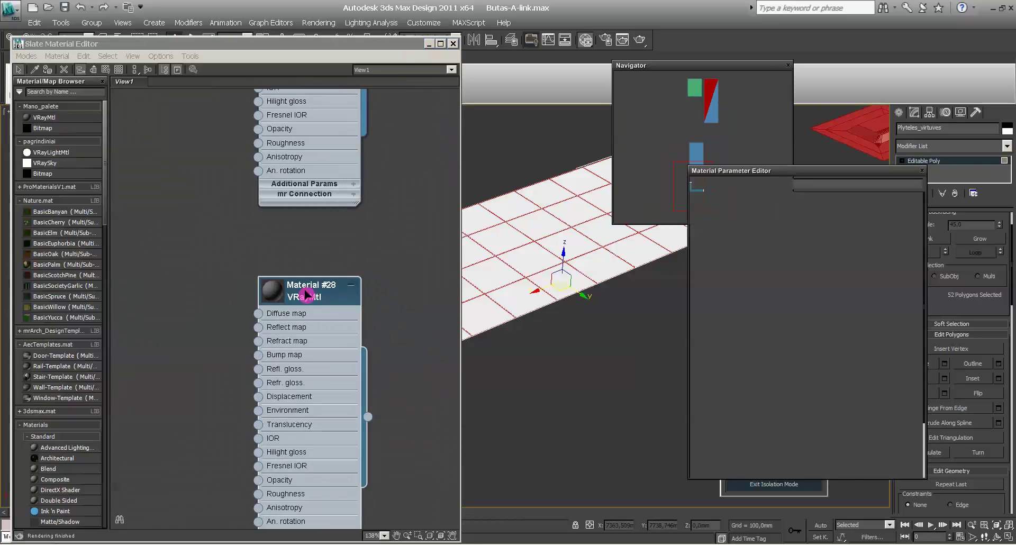
pyautogui.click(711, 182)
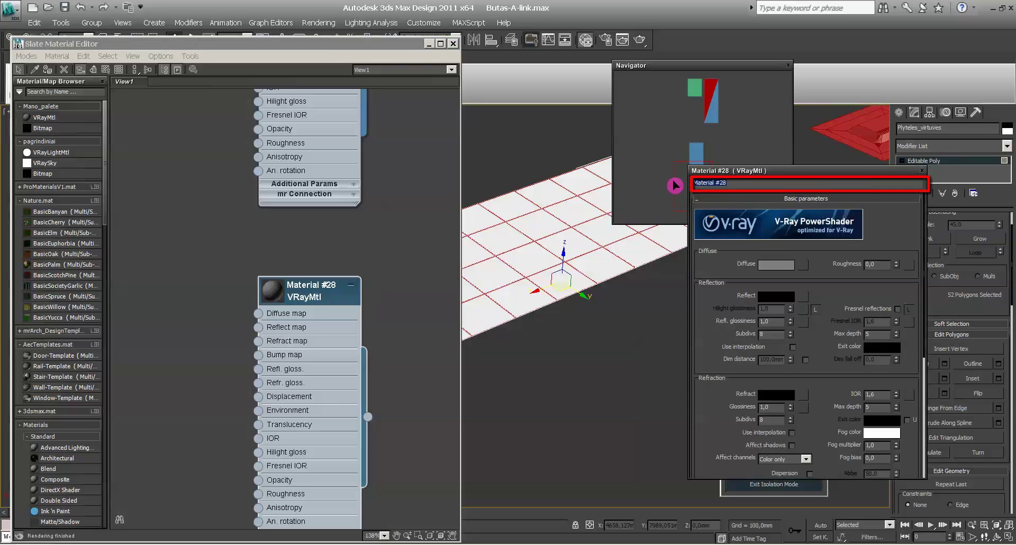
pyautogui.write('plytele')
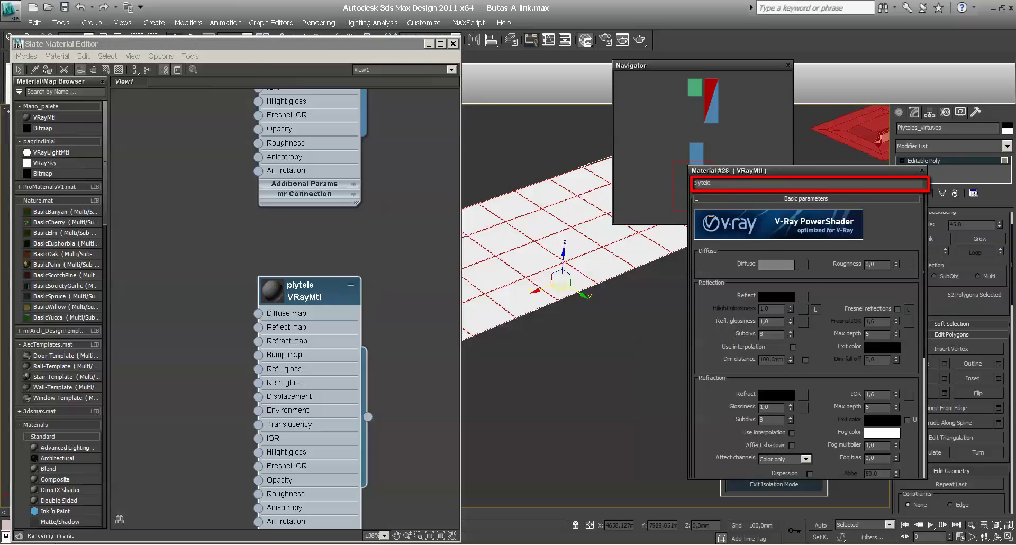
pyautogui.write('_v')
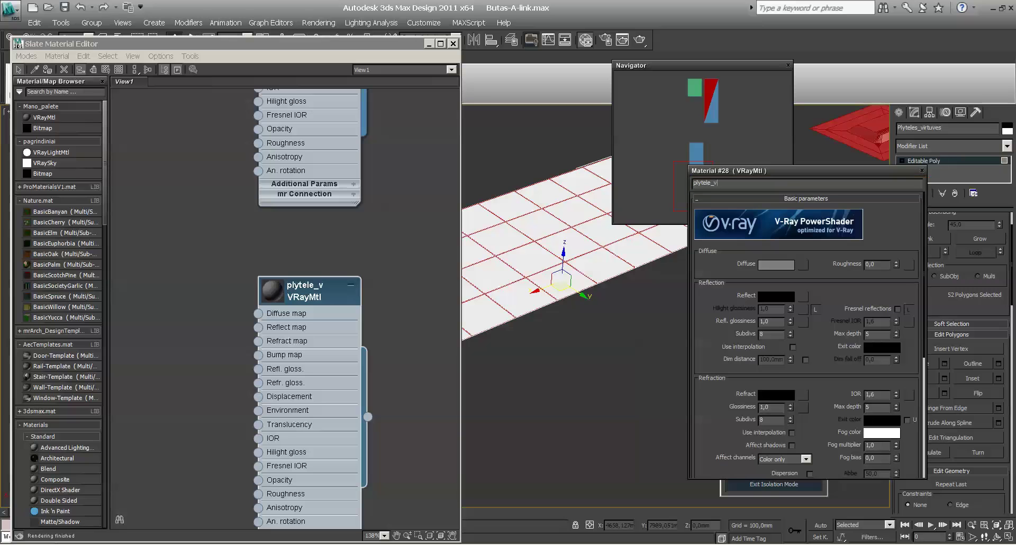
pyautogui.write('irtuves')
pyautogui.moveTo(333, 344); pyautogui.dragTo(348, 316)
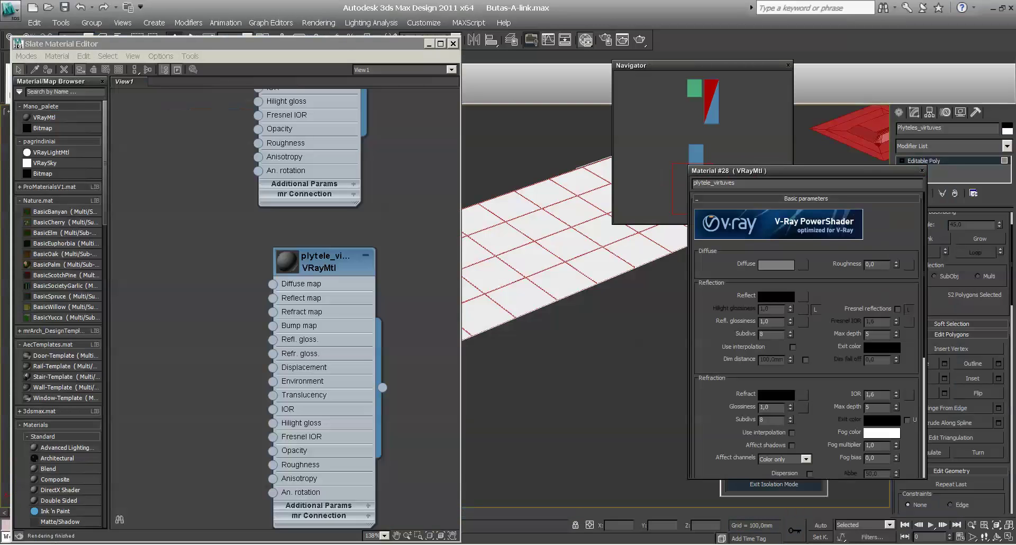
# Step: Load the plytele_virtuves wood image as a Bitmap, connect it to the new material's Diffuse map and enlarge its preview
pyautogui.click(55, 177)
pyautogui.moveTo(217, 265); pyautogui.dragTo(212, 265)
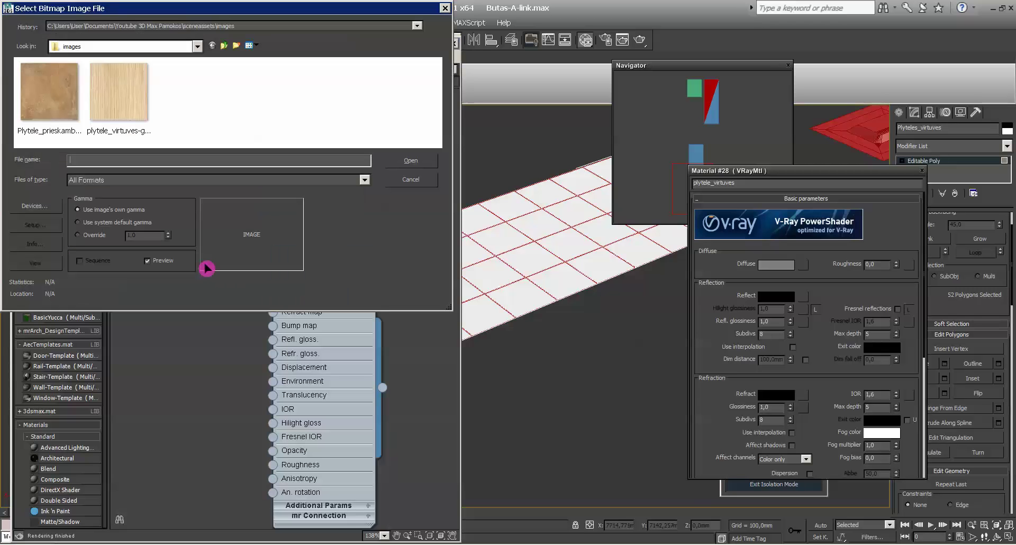
pyautogui.click(106, 89)
pyautogui.click(421, 165)
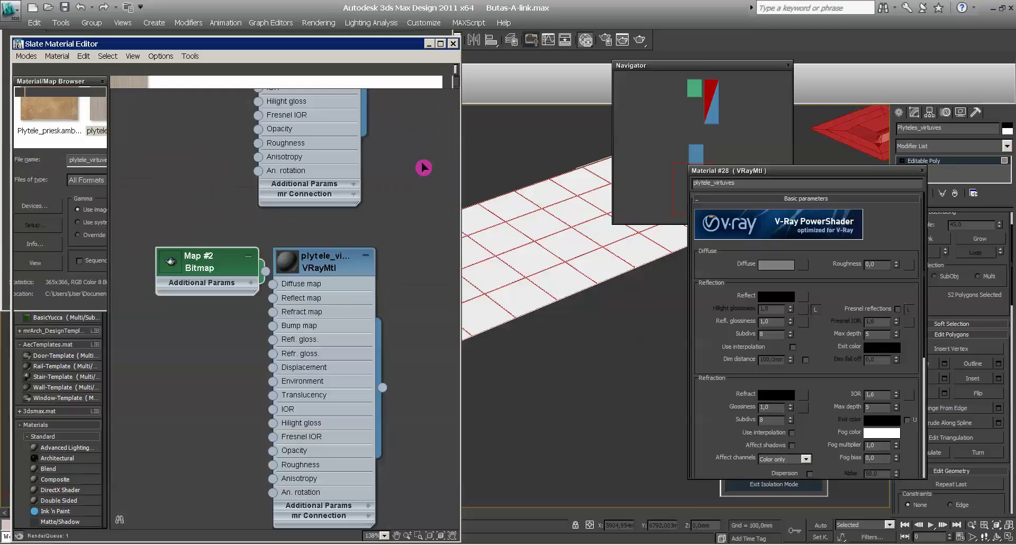
pyautogui.moveTo(198, 256); pyautogui.dragTo(276, 287)
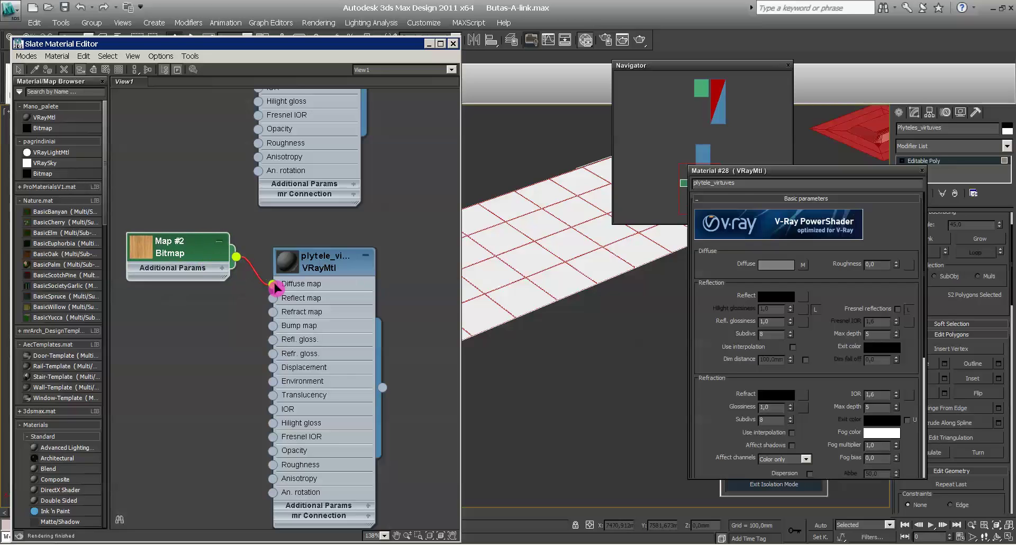
pyautogui.doubleClick(147, 254)
# Step: Assign the plytele_virtuves material to the selected tile polygons, show its texture in the viewport and minimise the Slate Material Editor
pyautogui.click(323, 263)
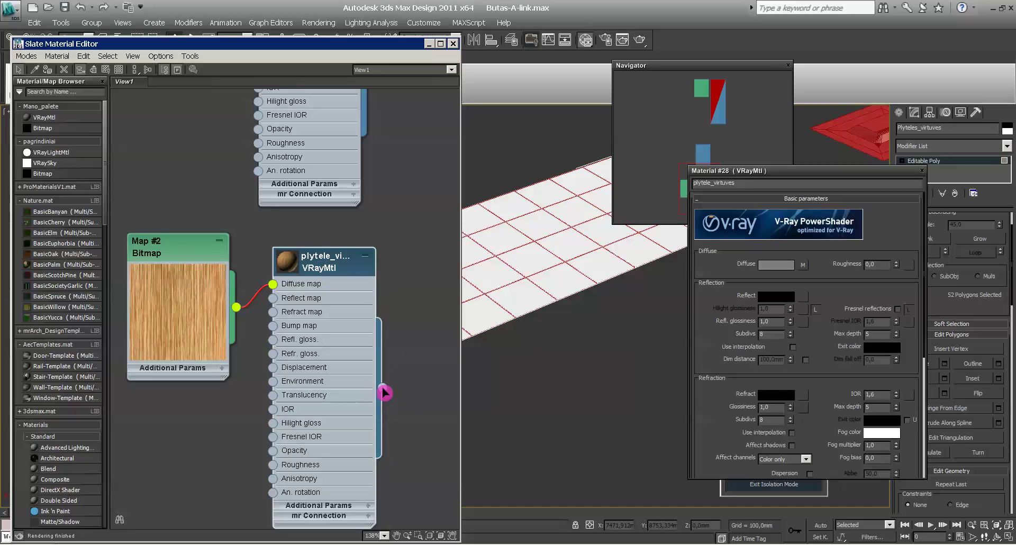
pyautogui.moveTo(384, 393); pyautogui.dragTo(528, 261)
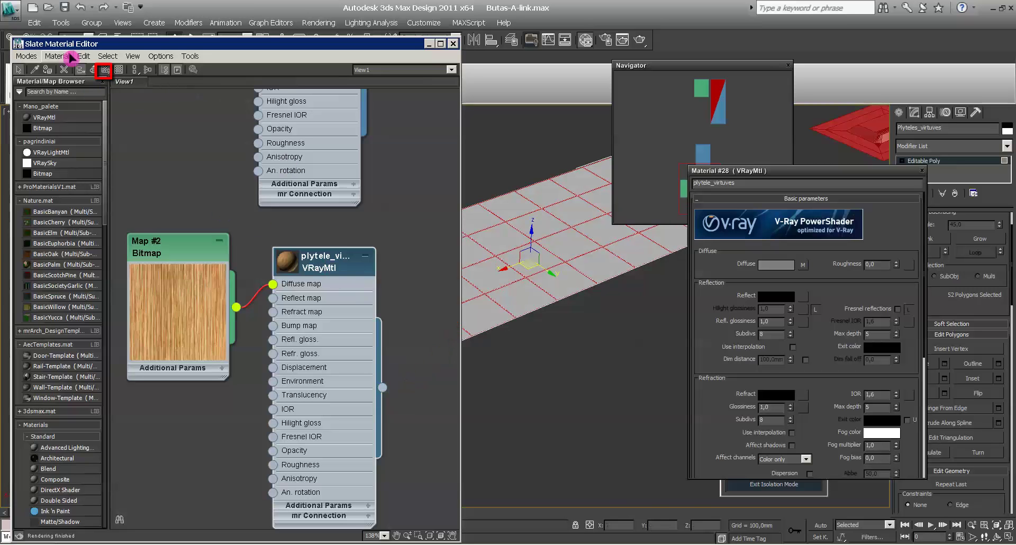
pyautogui.click(104, 70)
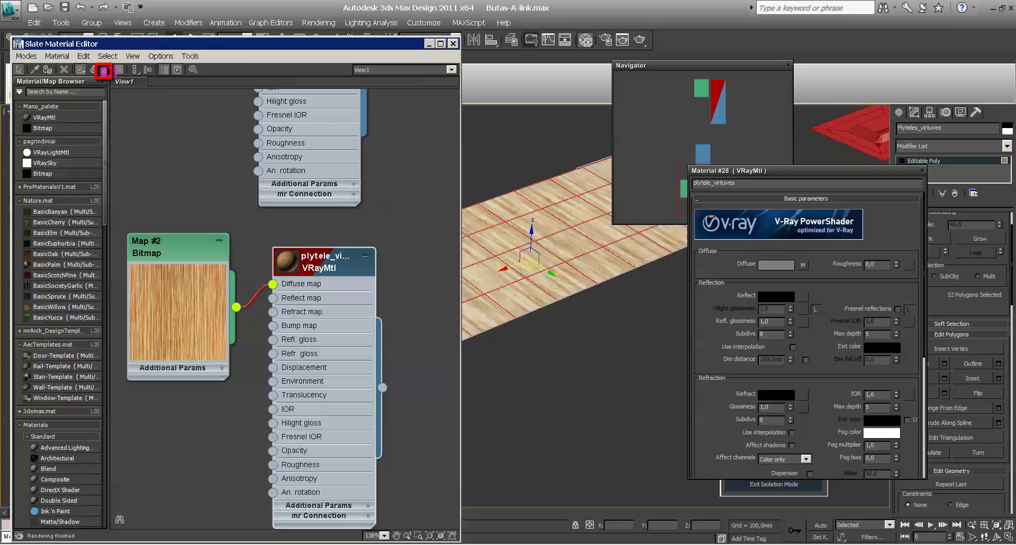
pyautogui.click(430, 44)
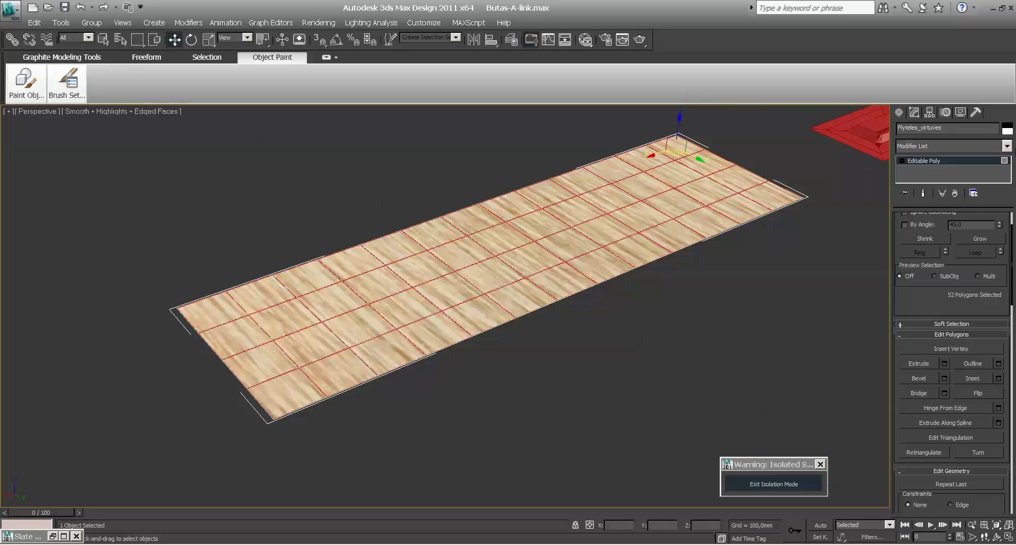
# Step: Add a UVW Map modifier to the tile plane and switch its mapping type to Box
pyautogui.click(1008, 146)
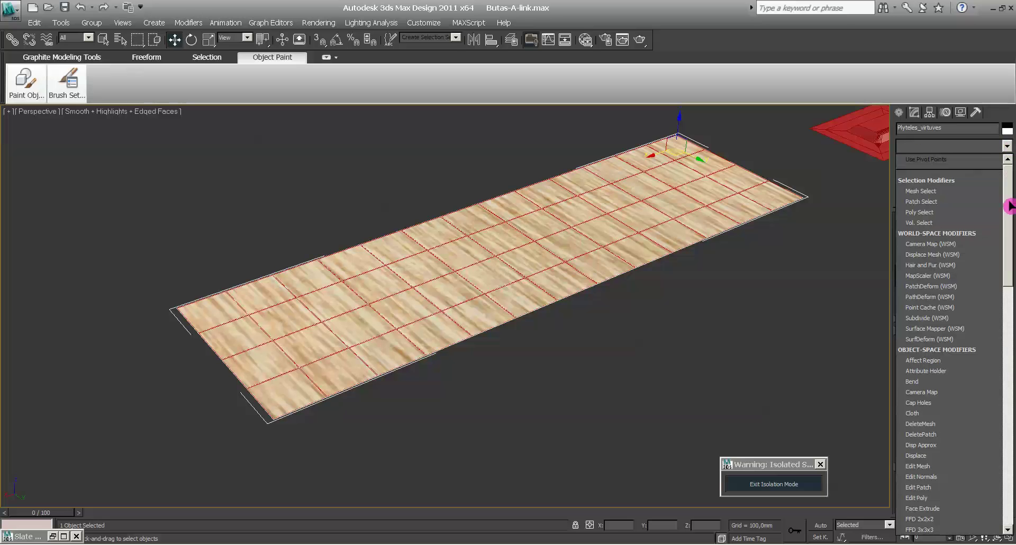
pyautogui.moveTo(1011, 205); pyautogui.dragTo(1010, 422)
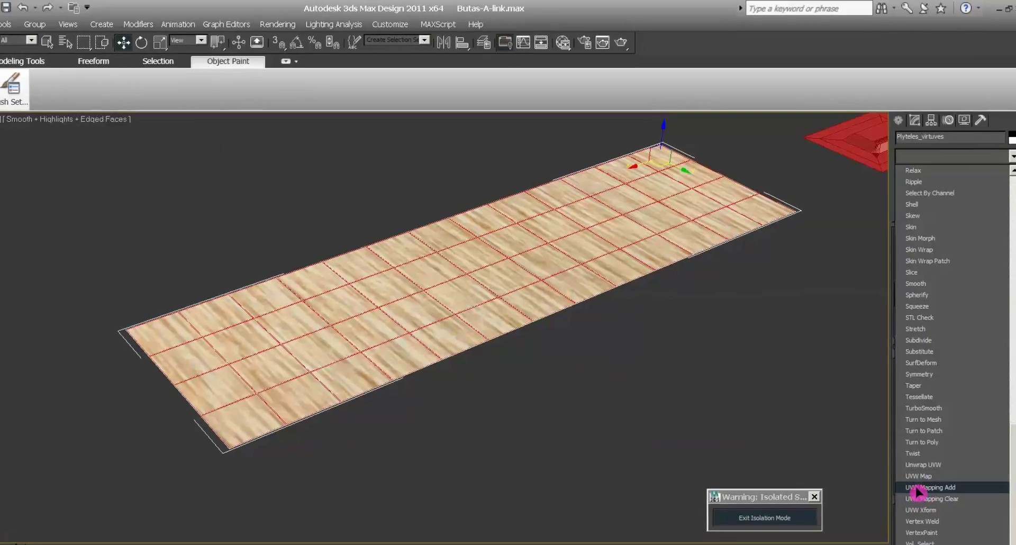
pyautogui.click(919, 483)
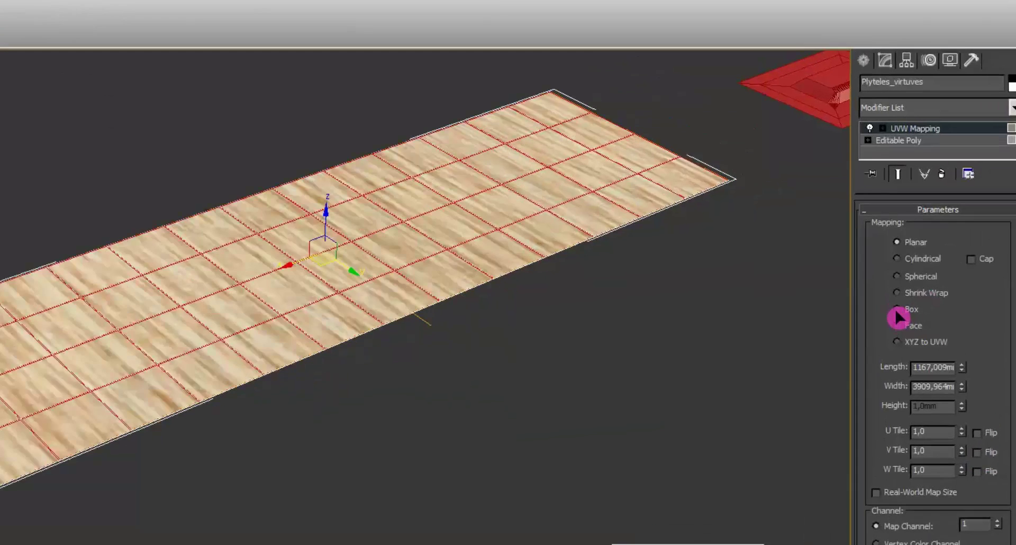
pyautogui.click(923, 314)
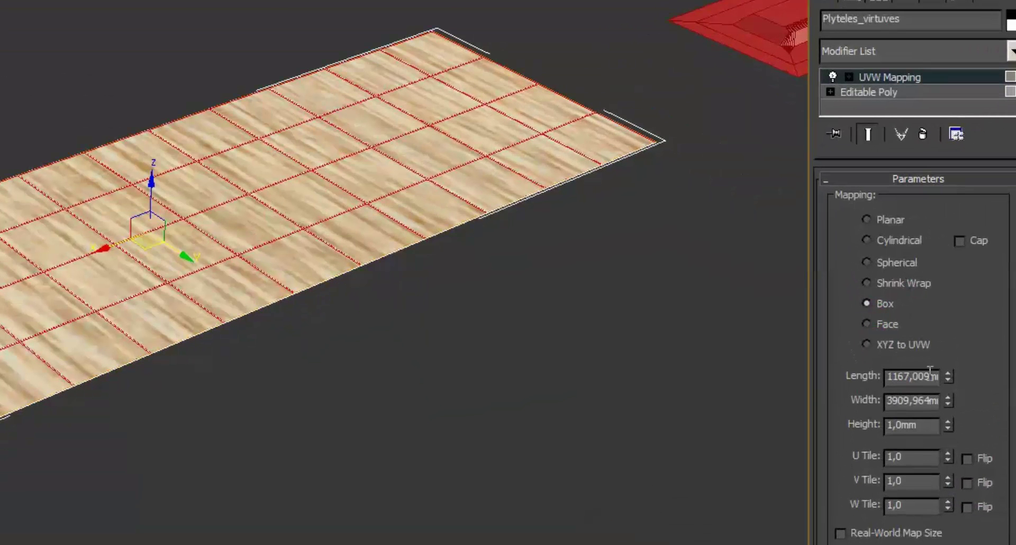
# Step: Set the box mapping's length and width to 300 mm each and check the texture scale on the tiles
pyautogui.moveTo(932, 380); pyautogui.dragTo(848, 379)
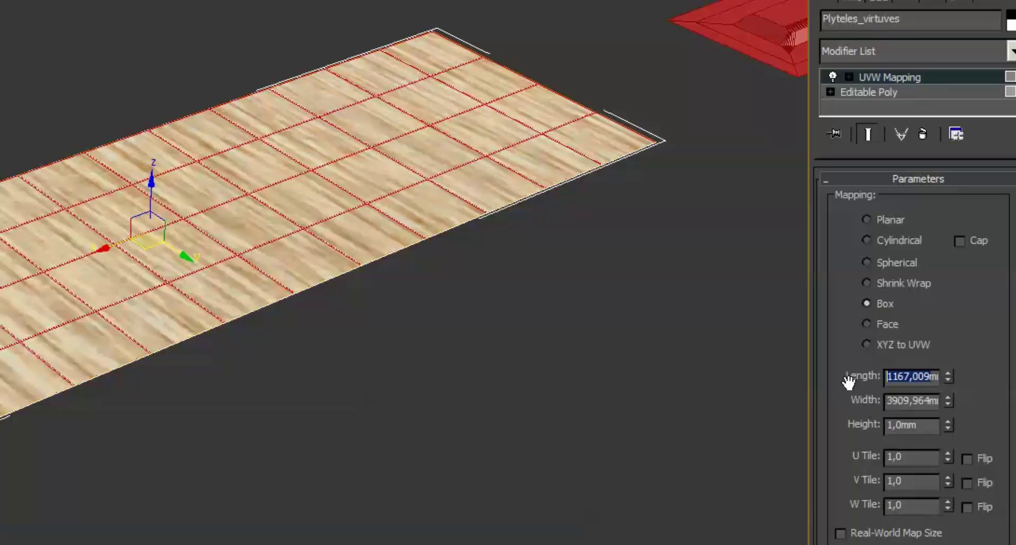
pyautogui.write('300mm')
pyautogui.moveTo(929, 402); pyautogui.dragTo(828, 397)
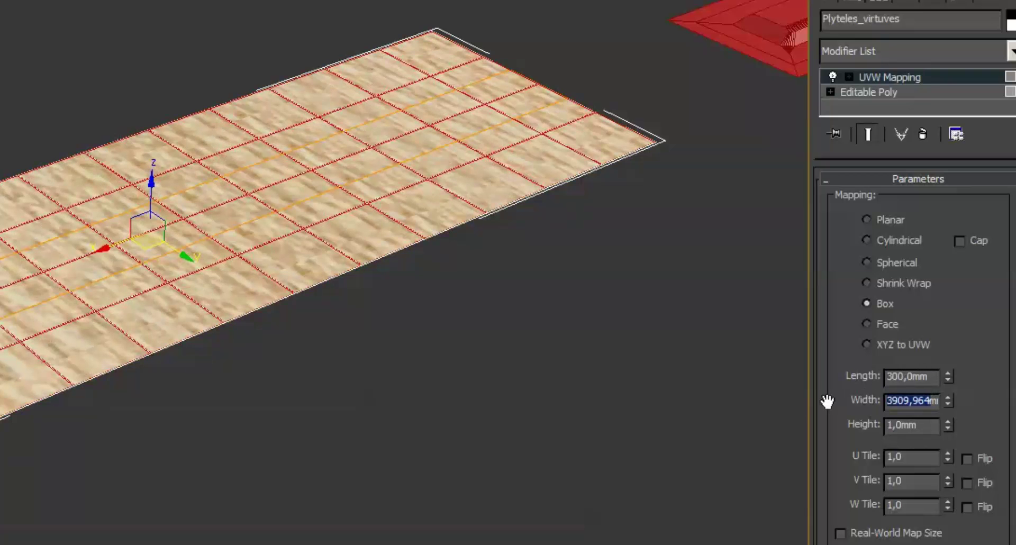
pyautogui.write('3')
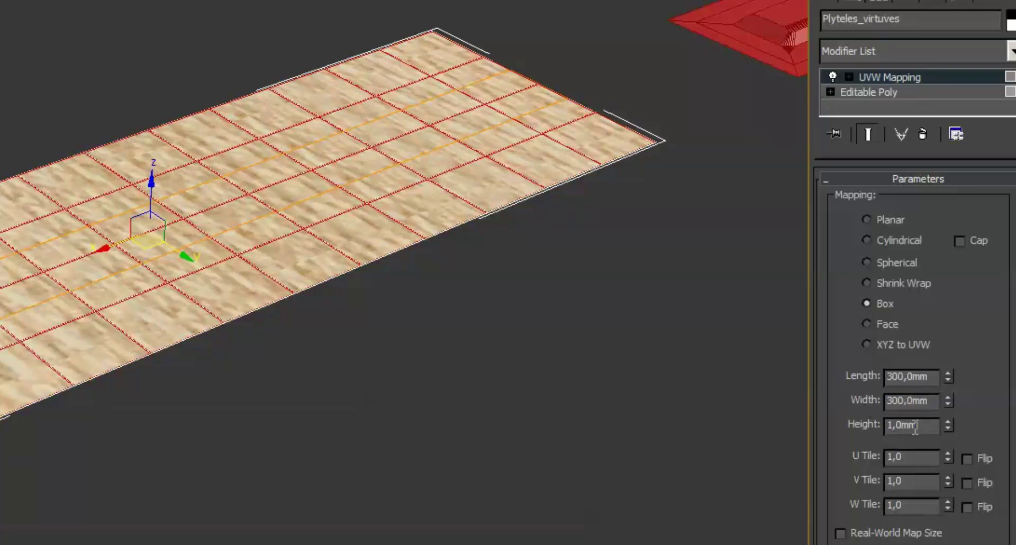
pyautogui.scroll(8, 166, 389)
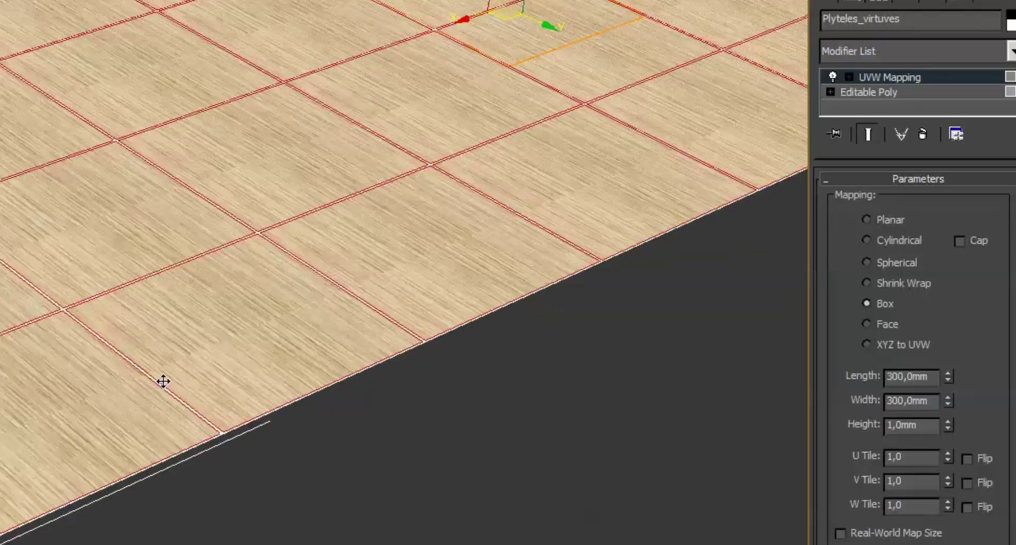
pyautogui.scroll(-5, 163, 381)
pyautogui.moveTo(177, 377); pyautogui.dragTo(63, 532, button='middle')
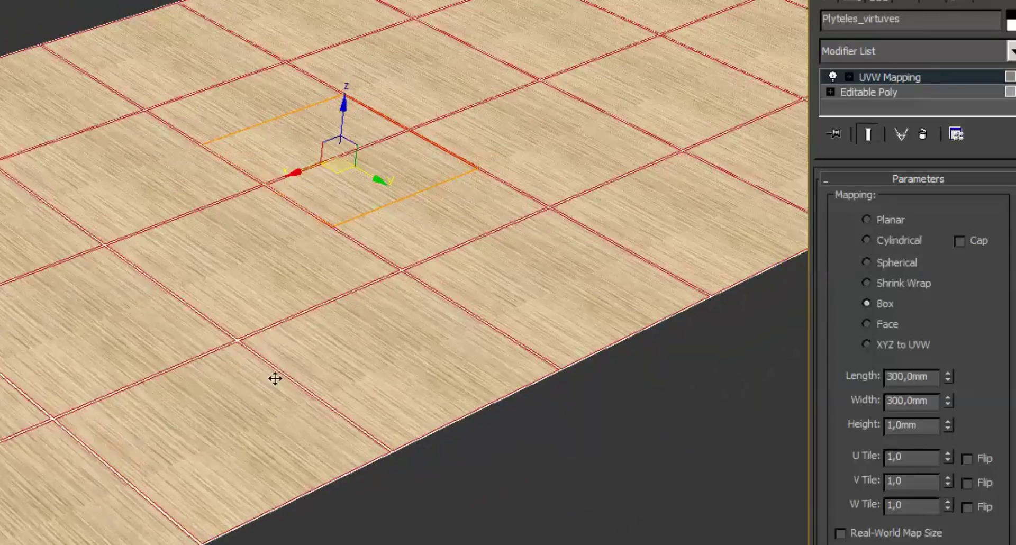
pyautogui.scroll(3, 277, 376)
pyautogui.scroll(-3, 382, 387)
pyautogui.moveTo(411, 392); pyautogui.dragTo(325, 434, button='middle')
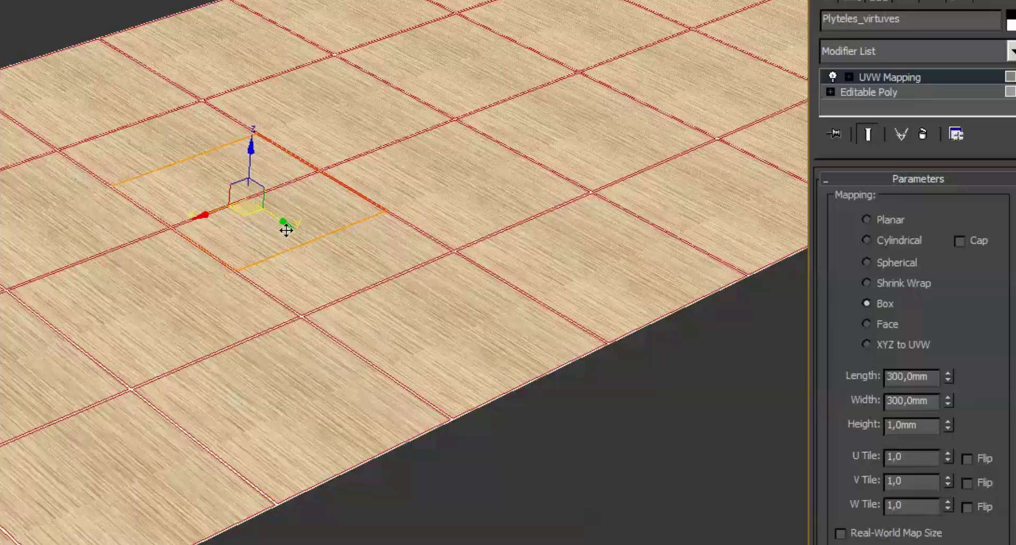
# Step: Move the UVW Mapping gizmo along the floor plane so that it lines up with a single tile
pyautogui.click(849, 78)
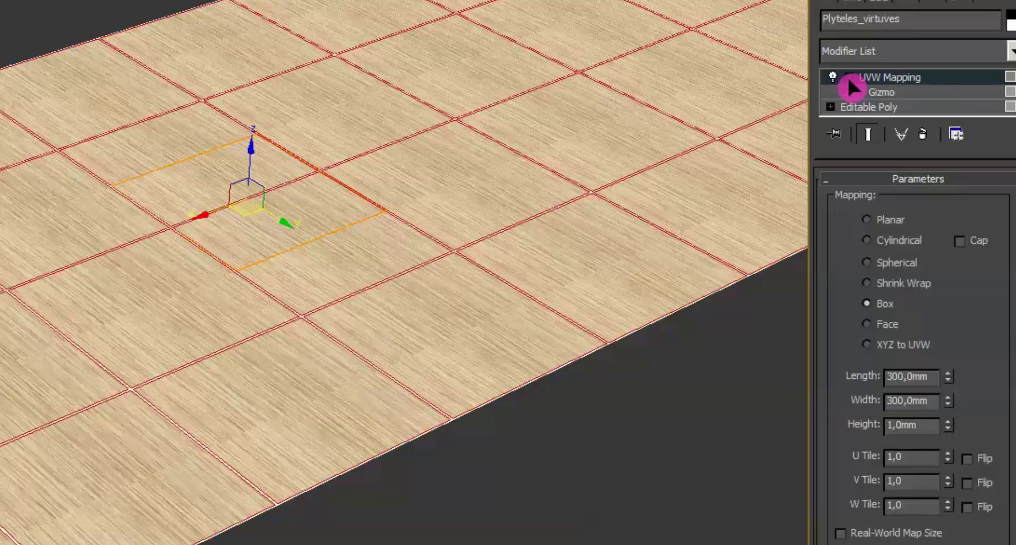
pyautogui.click(874, 93)
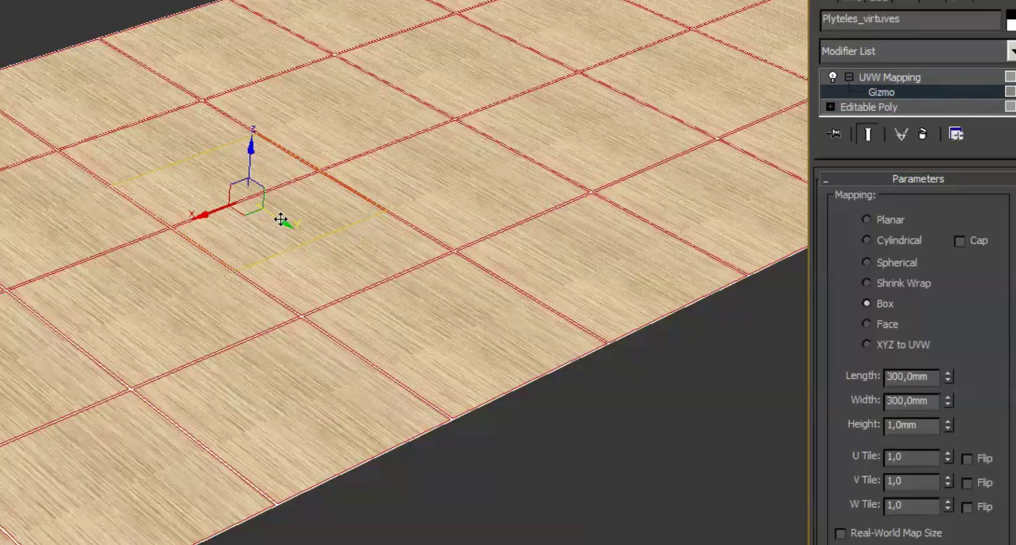
pyautogui.moveTo(281, 219); pyautogui.dragTo(330, 294)
pyautogui.scroll(3, 356, 320)
pyautogui.moveTo(452, 340); pyautogui.dragTo(197, 374, button='middle')
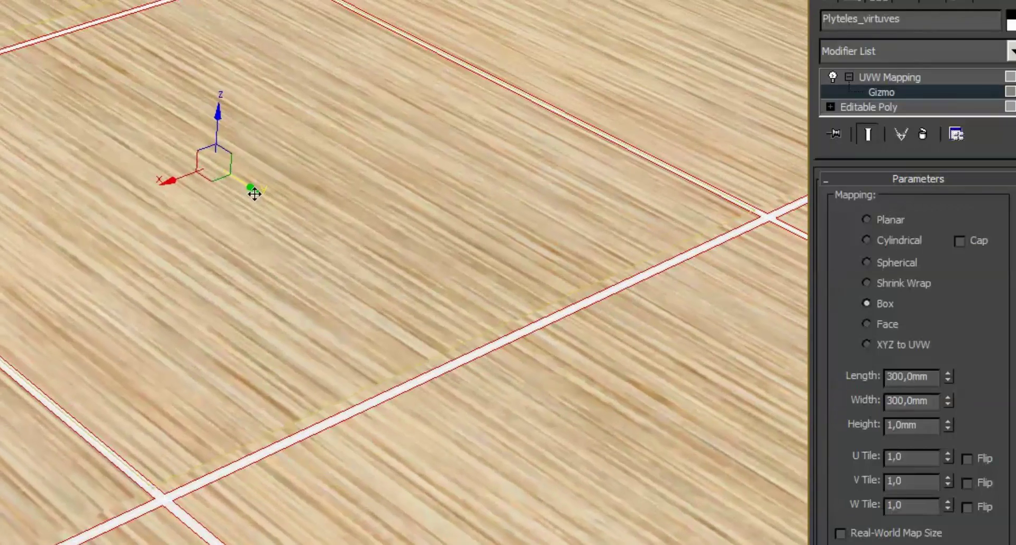
pyautogui.moveTo(259, 206); pyautogui.dragTo(262, 208)
pyautogui.moveTo(262, 208); pyautogui.dragTo(296, 210, button='middle')
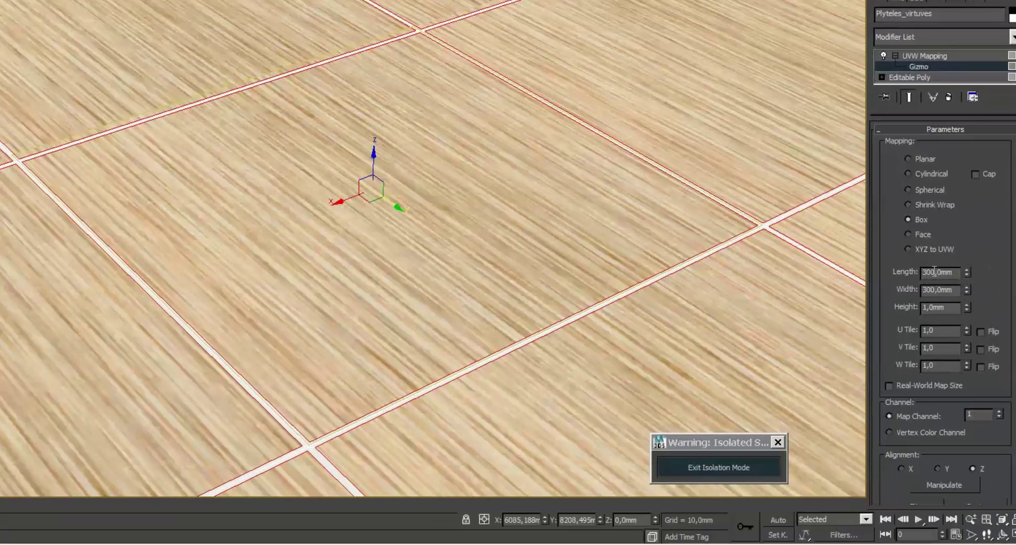
# Step: Set the mapping length to 296 mm and width to 299 mm, nudge the gizmo onto the tile and leave gizmo editing
pyautogui.moveTo(934, 272); pyautogui.dragTo(910, 274)
pyautogui.write('296')
pyautogui.press('Tab')
pyautogui.write('296')
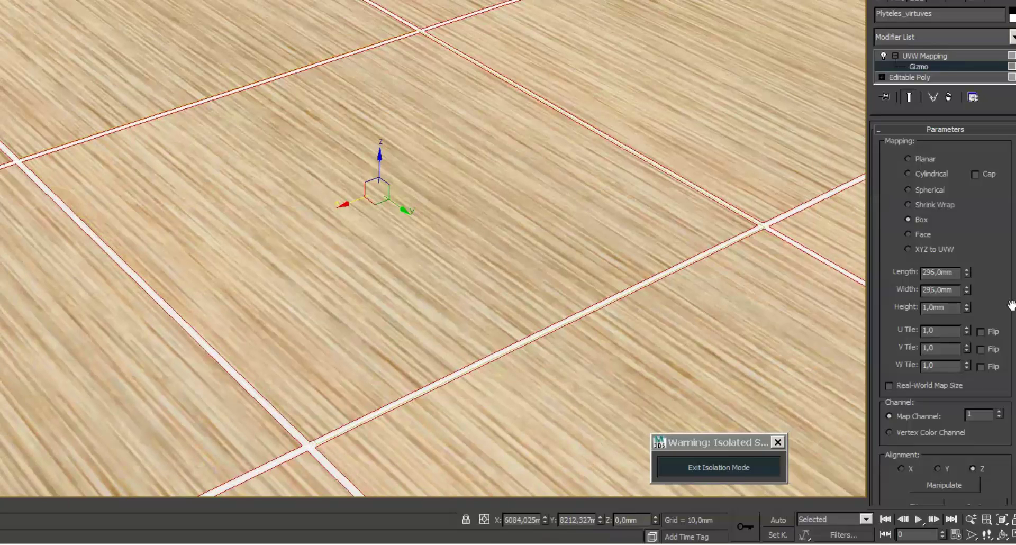
pyautogui.moveTo(342, 203); pyautogui.dragTo(342, 205)
pyautogui.scroll(-5, 623, 306)
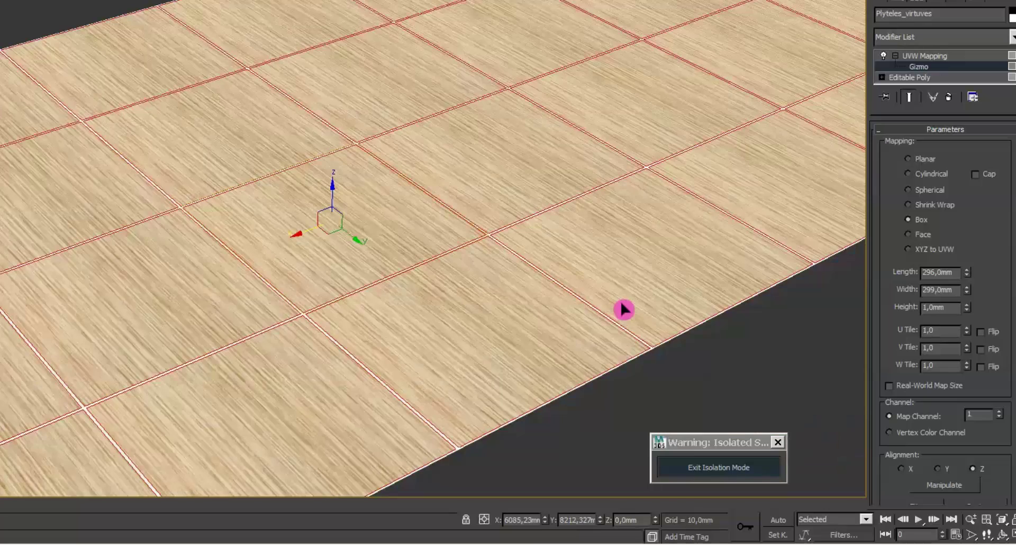
pyautogui.moveTo(608, 310); pyautogui.dragTo(611, 263, button='middle')
pyautogui.scroll(3, 598, 290)
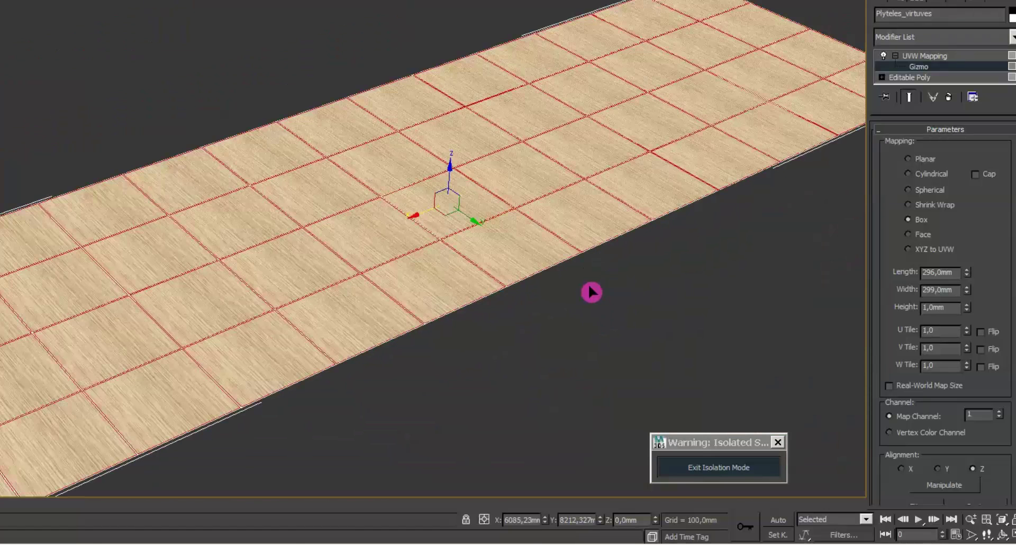
pyautogui.click(923, 64)
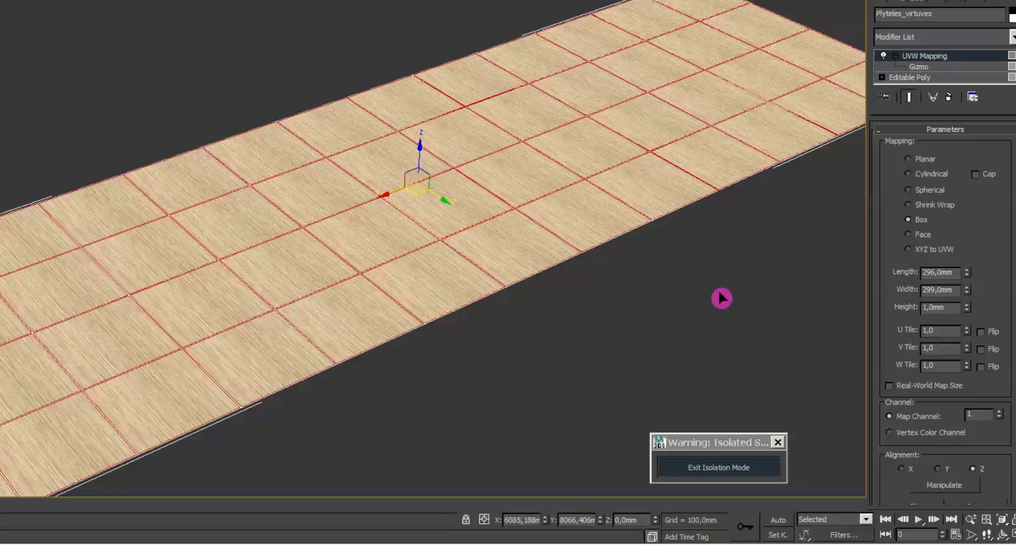
# Step: Return to the Polygon level of the Editable Poly beneath the UVW Mapping modifier to edit the selected tile polygons
pyautogui.click(903, 77)
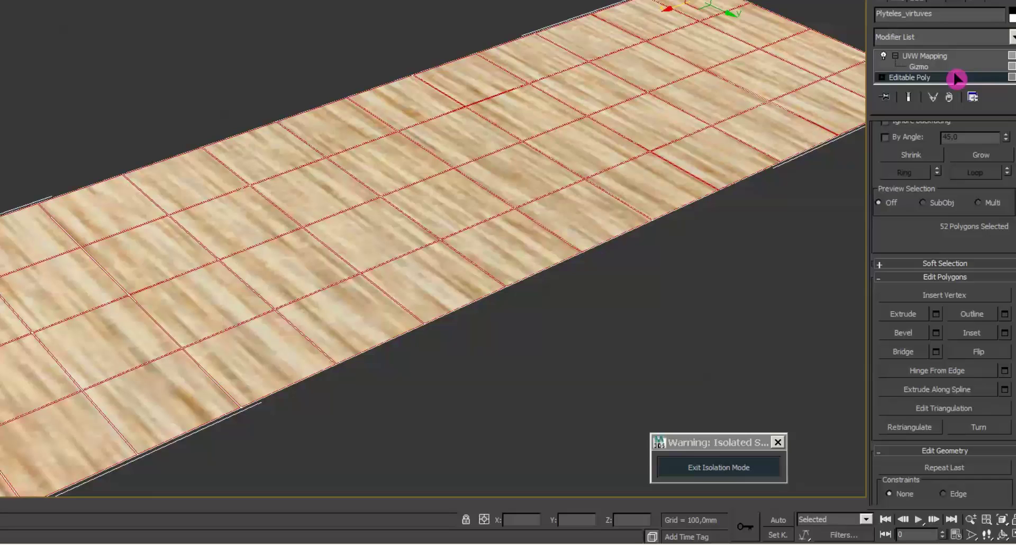
pyautogui.click(882, 77)
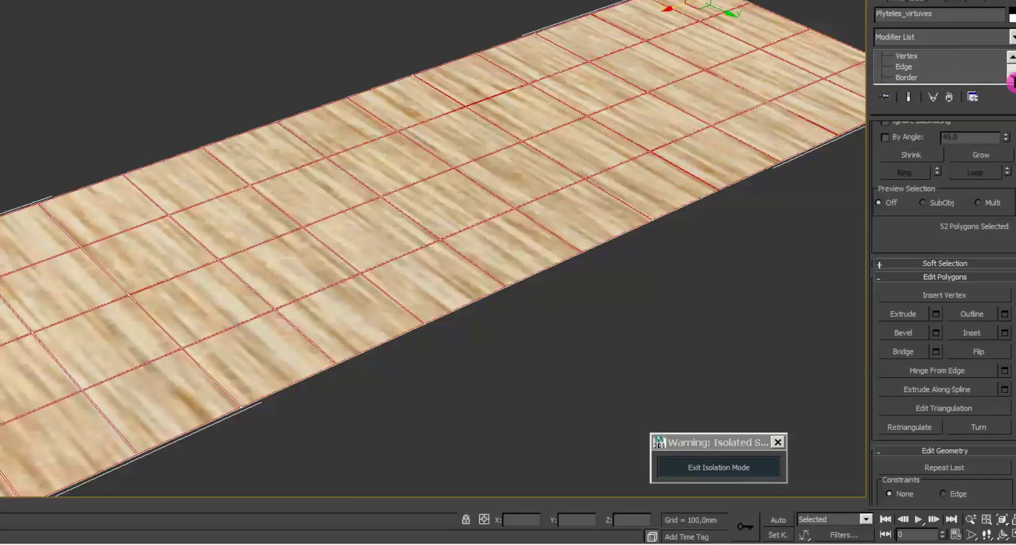
pyautogui.click(1012, 78)
pyautogui.click(915, 78)
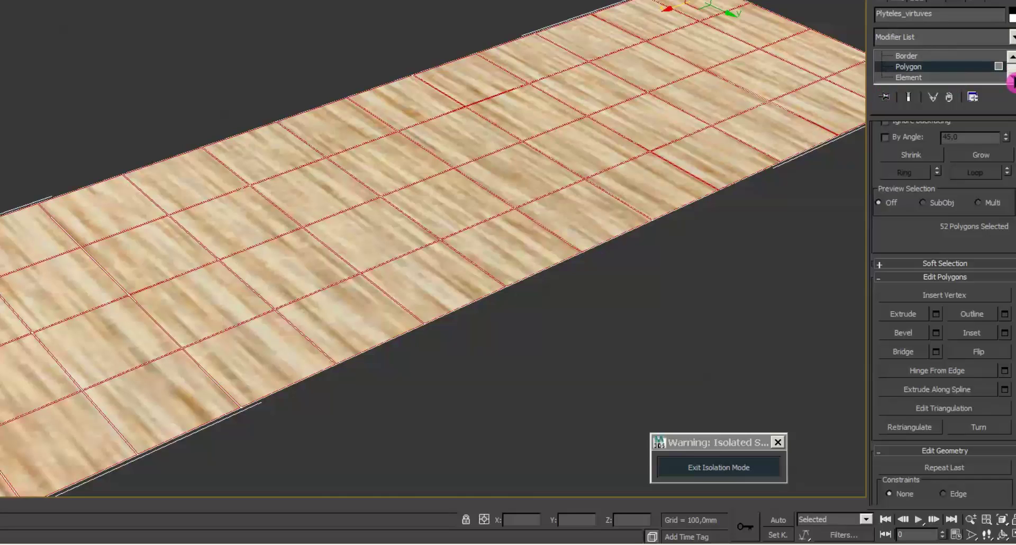
pyautogui.scroll(4, 513, 274)
pyautogui.scroll(1, 512, 274)
pyautogui.scroll(-1, 514, 295)
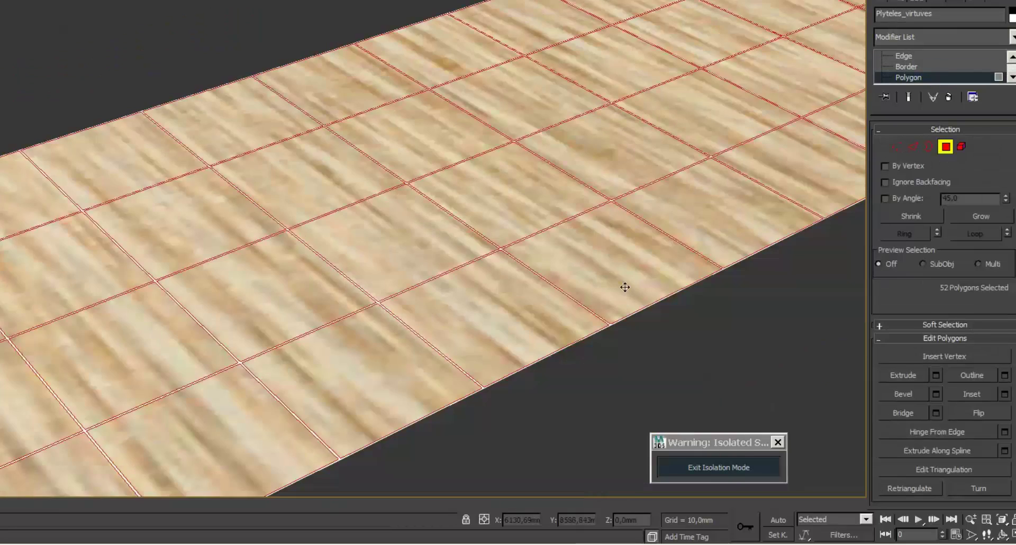
pyautogui.moveTo(626, 286); pyautogui.dragTo(512, 281, button='middle')
pyautogui.scroll(2, 513, 281)
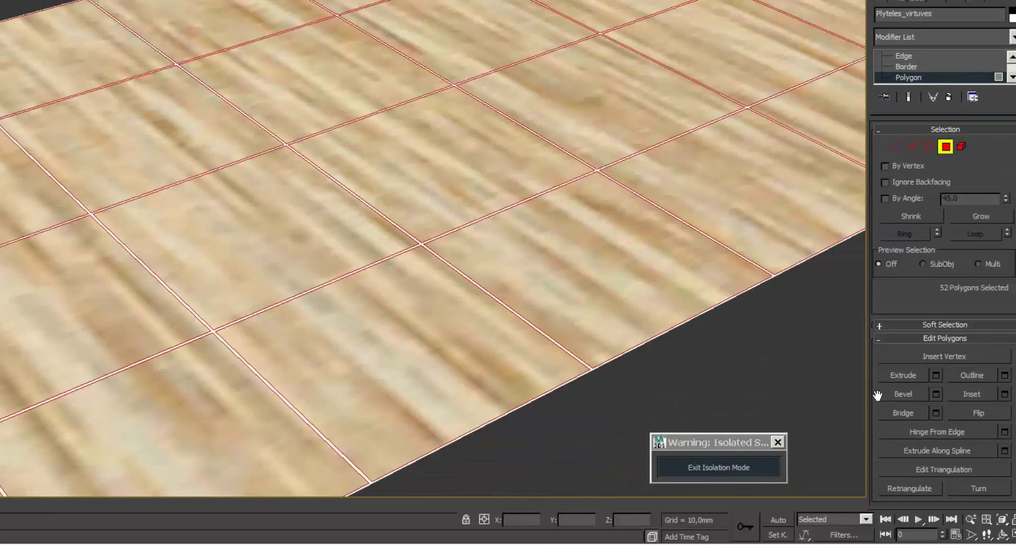
# Step: Bevel the selected tile polygons with a height of 4 mm and an outline of -10 mm
pyautogui.click(935, 394)
pyautogui.moveTo(574, 370); pyautogui.dragTo(548, 230, button='middle')
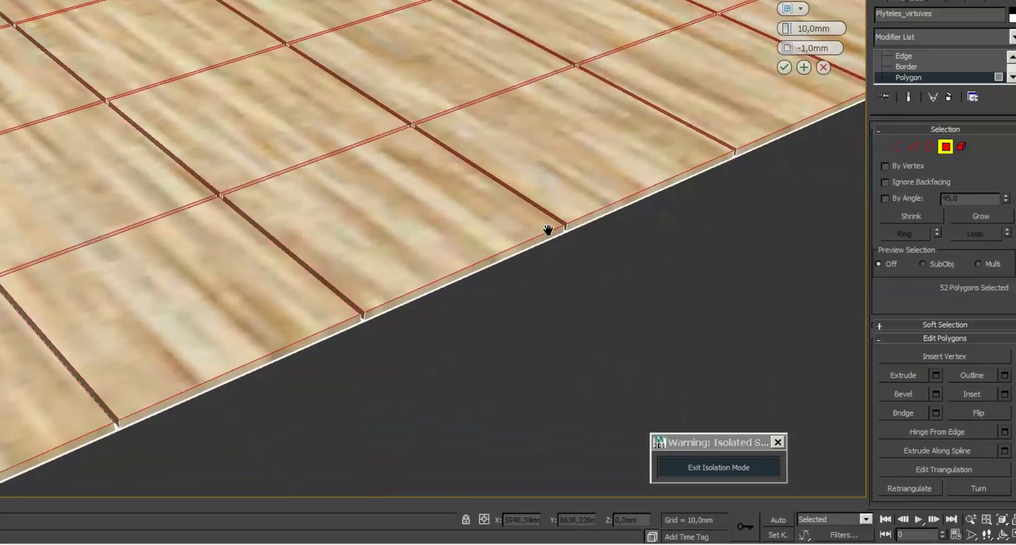
pyautogui.doubleClick(828, 28)
pyautogui.write('4')
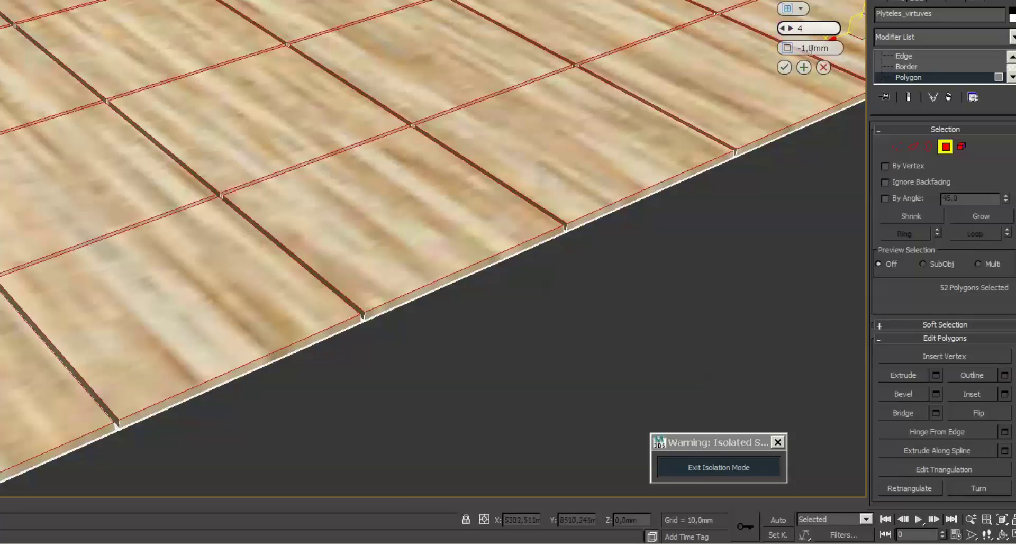
pyautogui.press('Tab')
pyautogui.scroll(5, 655, 257)
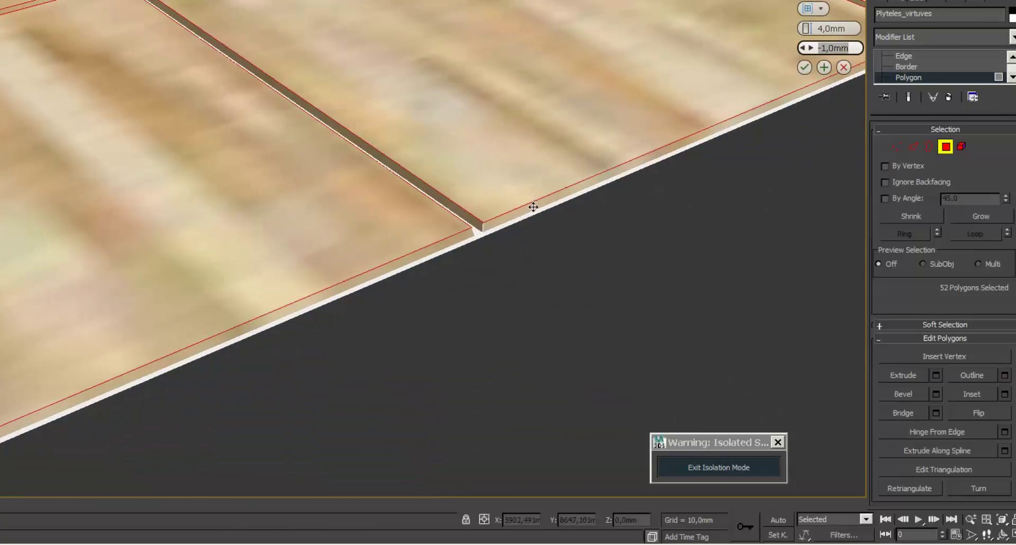
pyautogui.scroll(-3, 534, 219)
pyautogui.moveTo(804, 48); pyautogui.dragTo(889, 45)
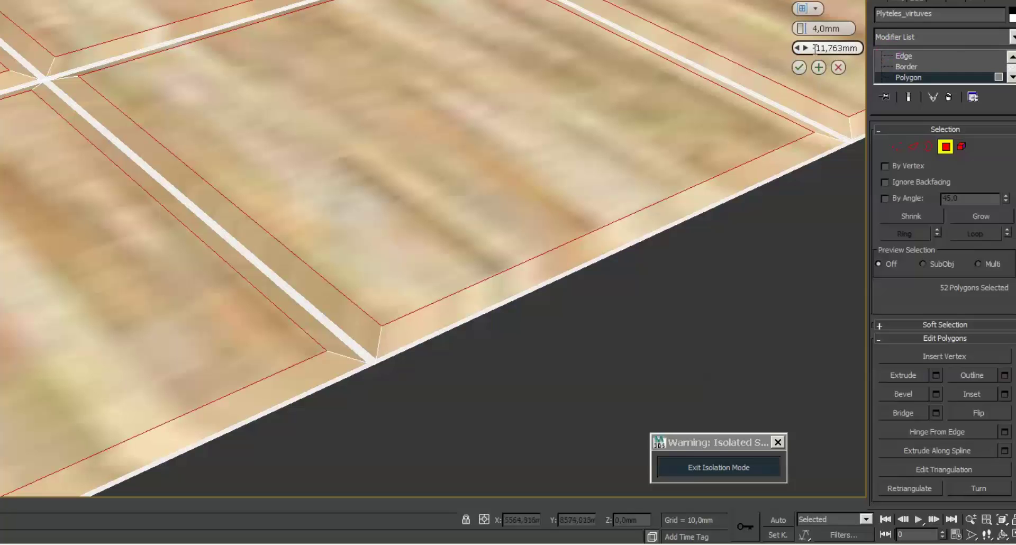
pyautogui.moveTo(817, 48); pyautogui.dragTo(876, 46)
pyautogui.write('-10')
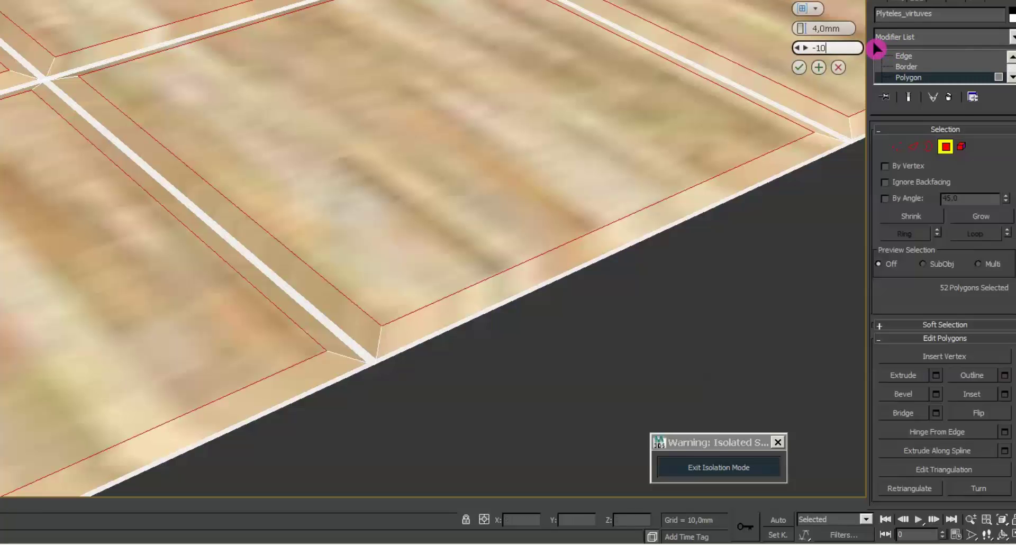
pyautogui.click(818, 67)
pyautogui.click(800, 68)
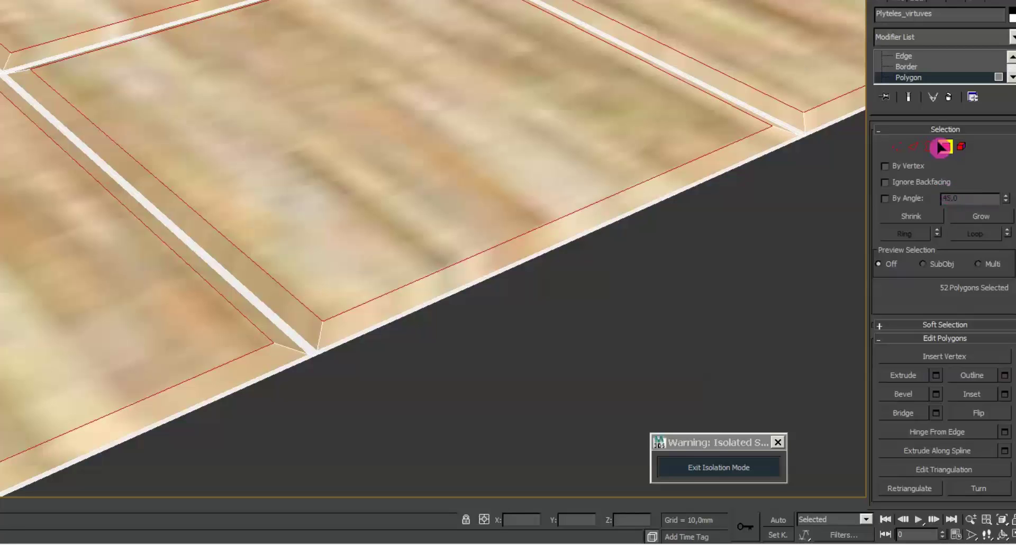
# Step: Convert the selected tile polygons to an edge selection and chamfer those edges by 5.937 mm with 6 segments
pyautogui.keyDown('ctrl'); pyautogui.click(914, 148); pyautogui.keyUp('ctrl')
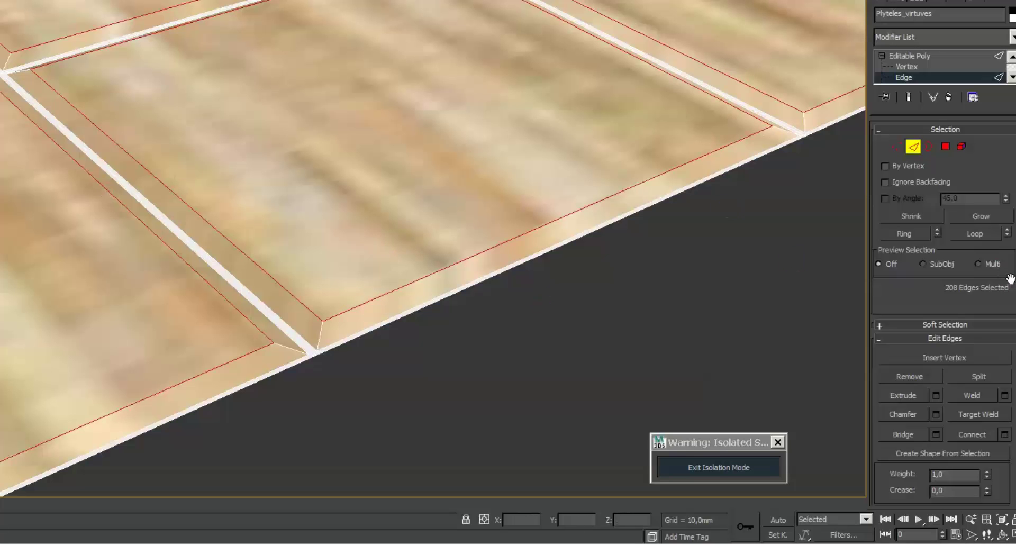
pyautogui.click(935, 418)
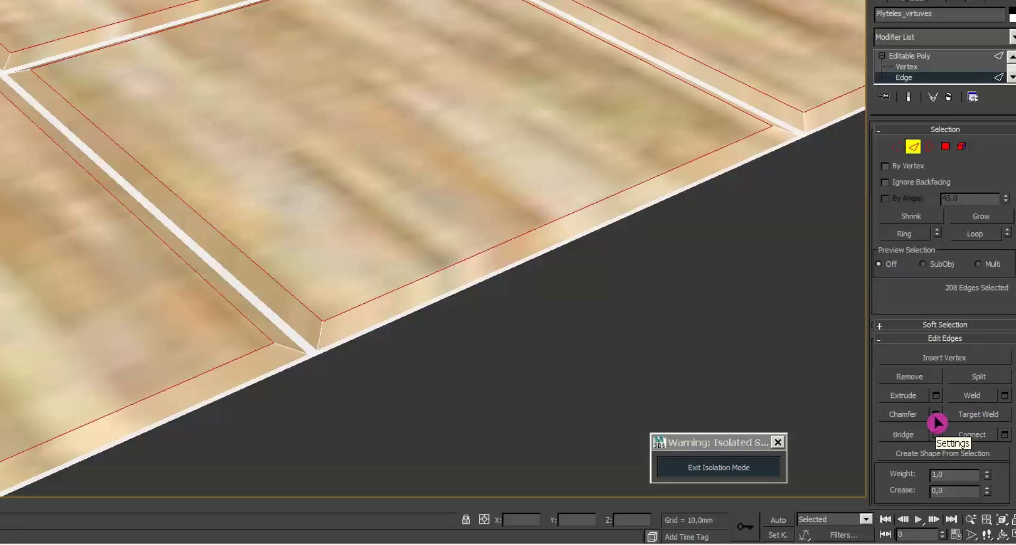
pyautogui.click(936, 416)
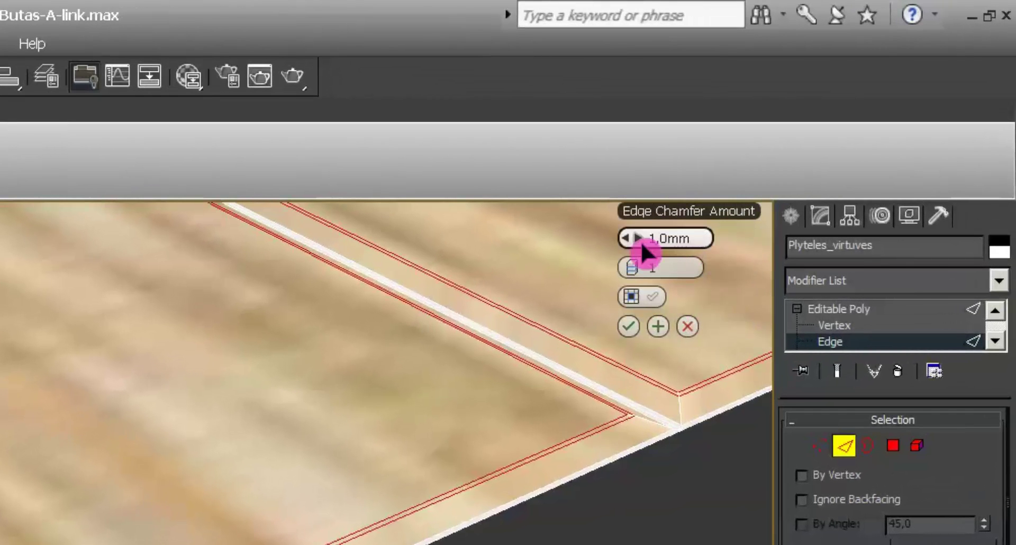
pyautogui.moveTo(646, 253); pyautogui.dragTo(694, 248)
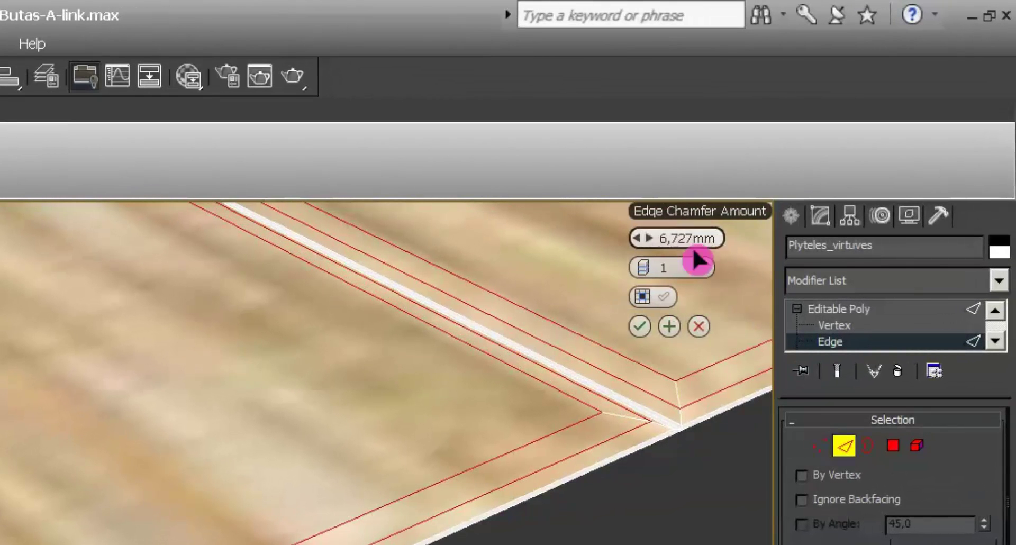
pyautogui.moveTo(643, 267); pyautogui.dragTo(666, 269)
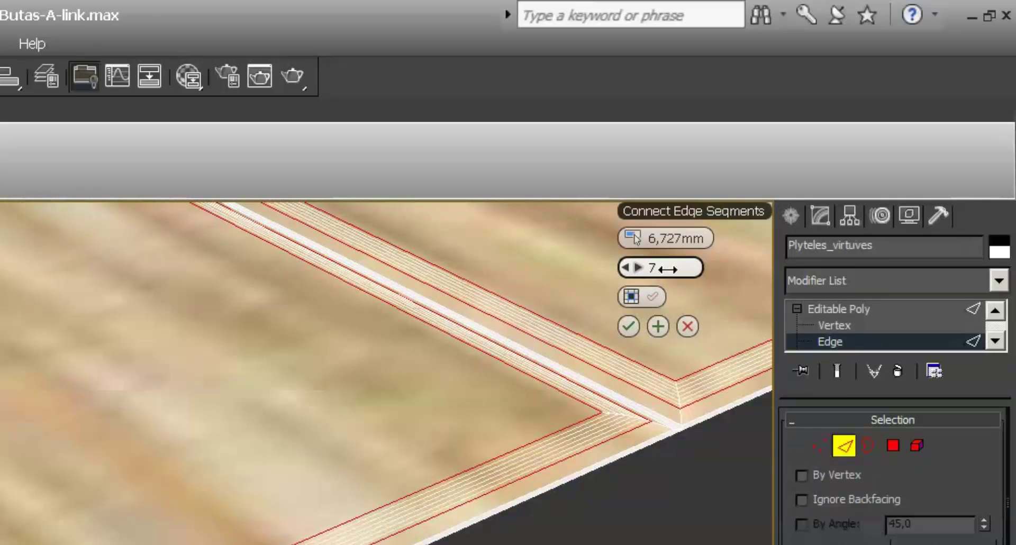
pyautogui.moveTo(644, 238); pyautogui.dragTo(642, 236)
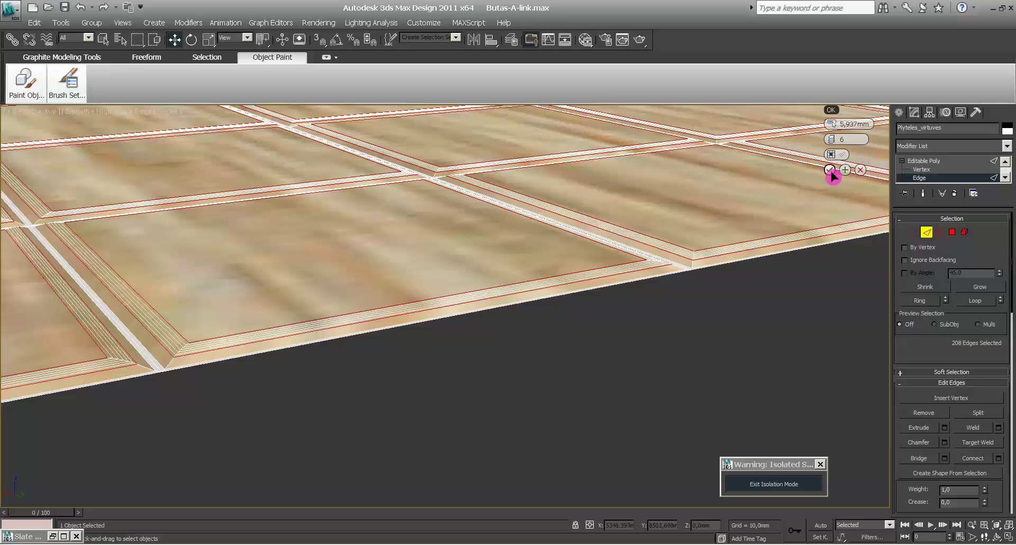
pyautogui.click(830, 170)
pyautogui.scroll(-5, 715, 363)
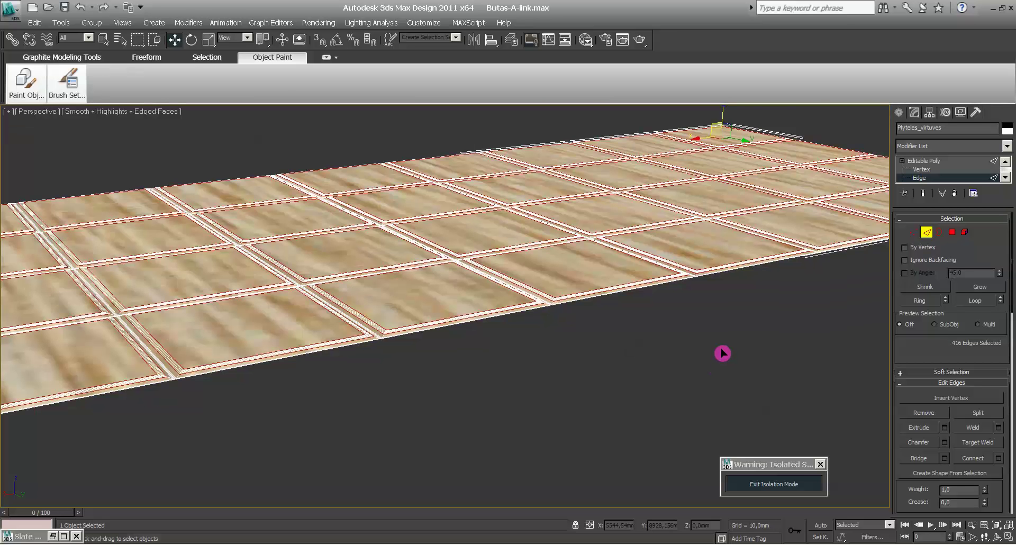
# Step: Clear the edge selection on the kitchen tiles and exit isolation mode to show the whole floor plan
pyautogui.click(722, 352)
pyautogui.keyDown('alt'); pyautogui.moveTo(705, 336); pyautogui.dragTo(816, 341, button='middle'); pyautogui.keyUp('alt')
pyautogui.scroll(-3, 816, 340)
pyautogui.moveTo(728, 336); pyautogui.dragTo(763, 332, button='middle')
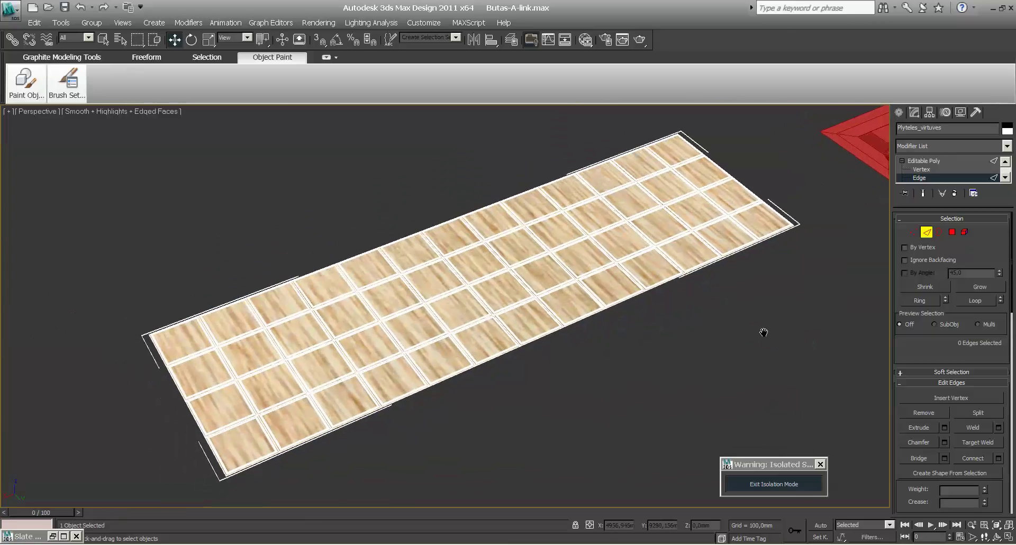
pyautogui.click(796, 484)
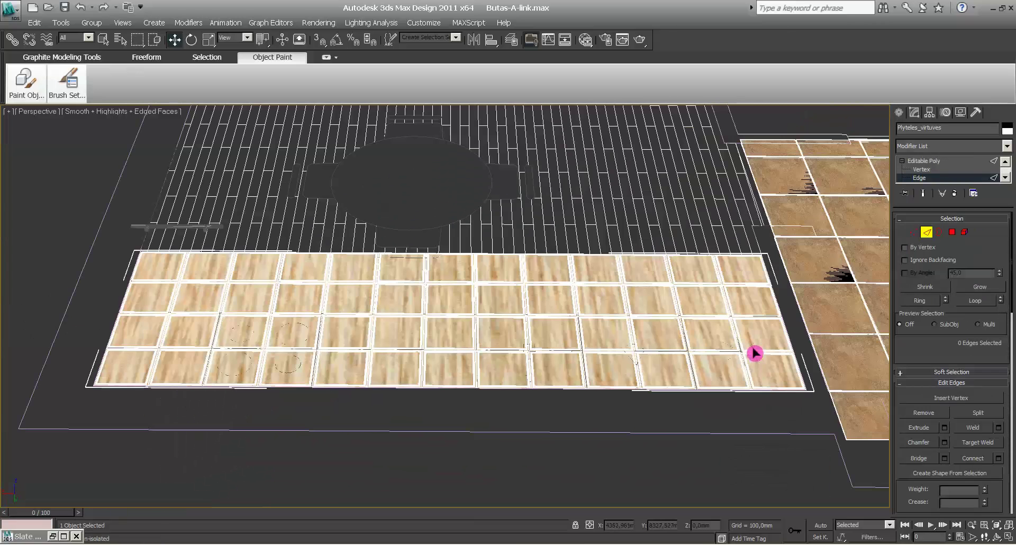
pyautogui.scroll(-4, 755, 345)
pyautogui.moveTo(706, 346); pyautogui.dragTo(646, 324, button='middle')
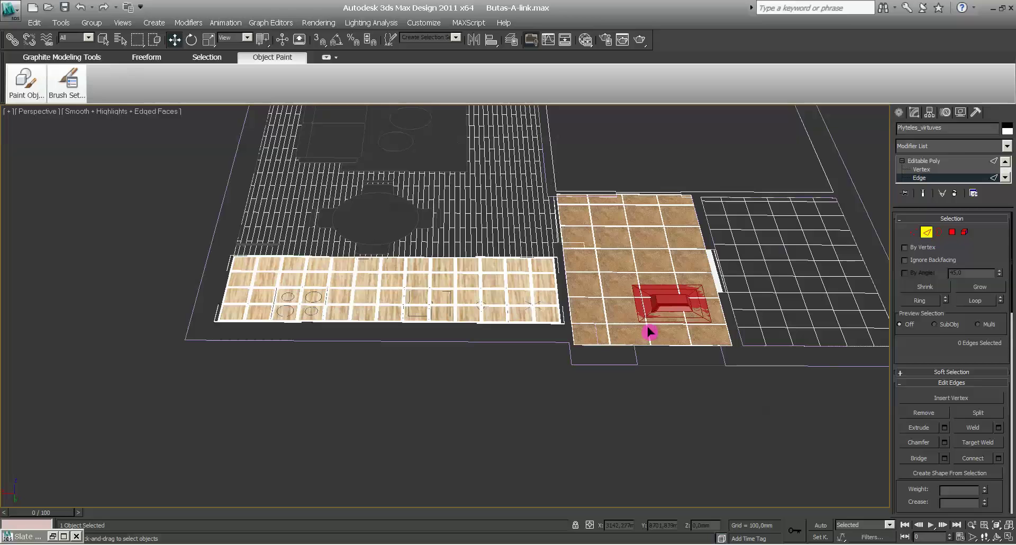
# Step: Leave edge editing and move the red plane along Y, off the brown tiled floor and outside the plan, to about Y 10710 mm
pyautogui.click(899, 113)
pyautogui.click(697, 381)
pyautogui.click(671, 303)
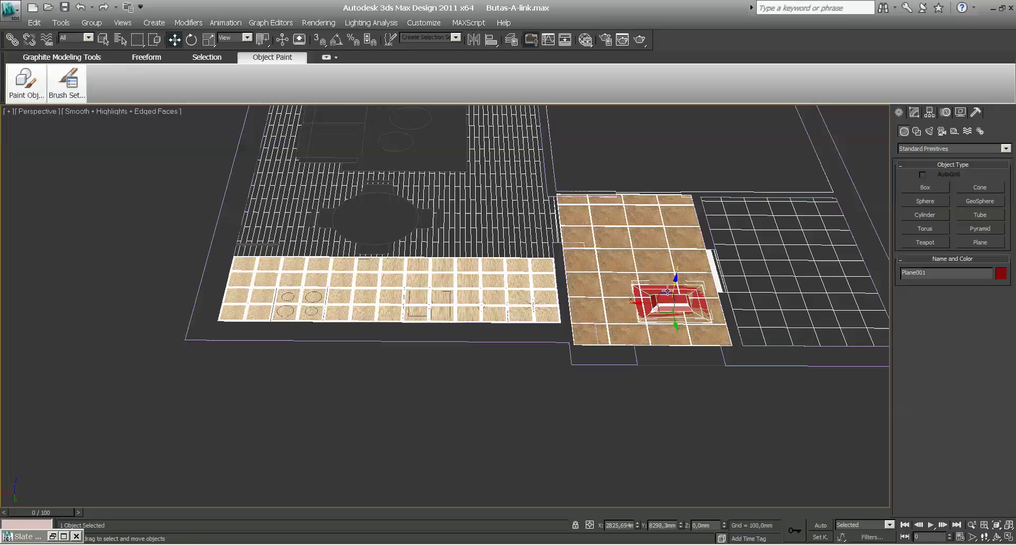
pyautogui.moveTo(673, 324); pyautogui.dragTo(689, 457)
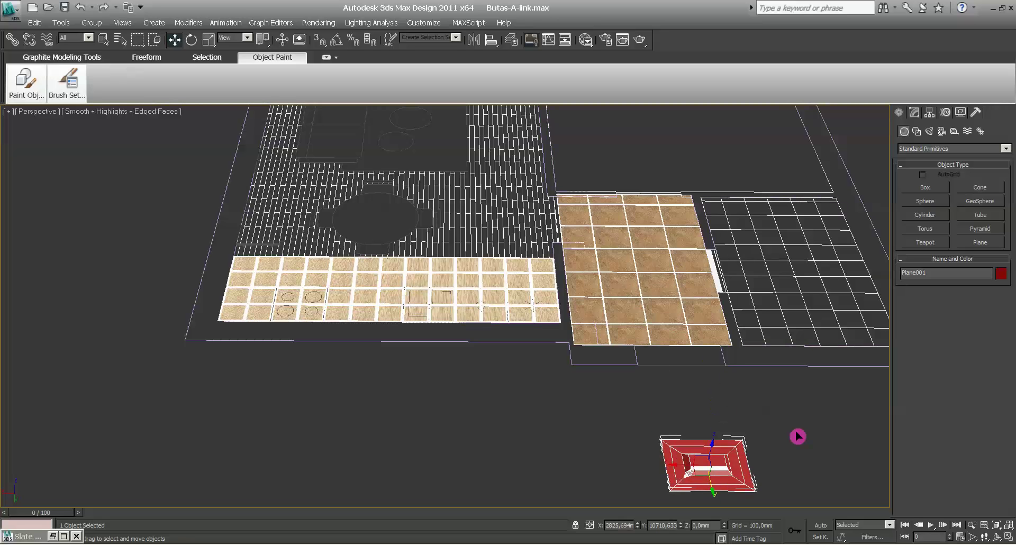
pyautogui.moveTo(799, 435); pyautogui.dragTo(710, 341, button='middle')
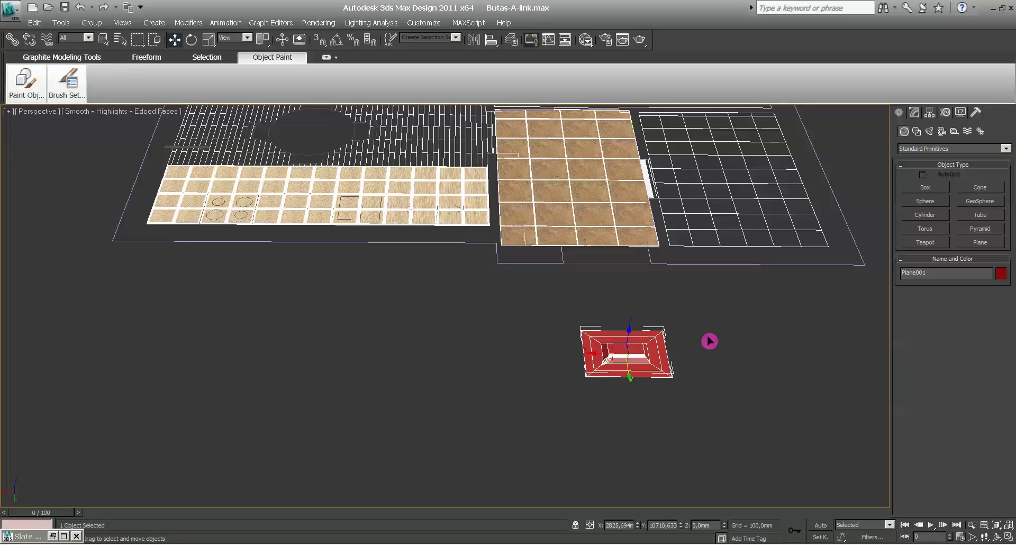